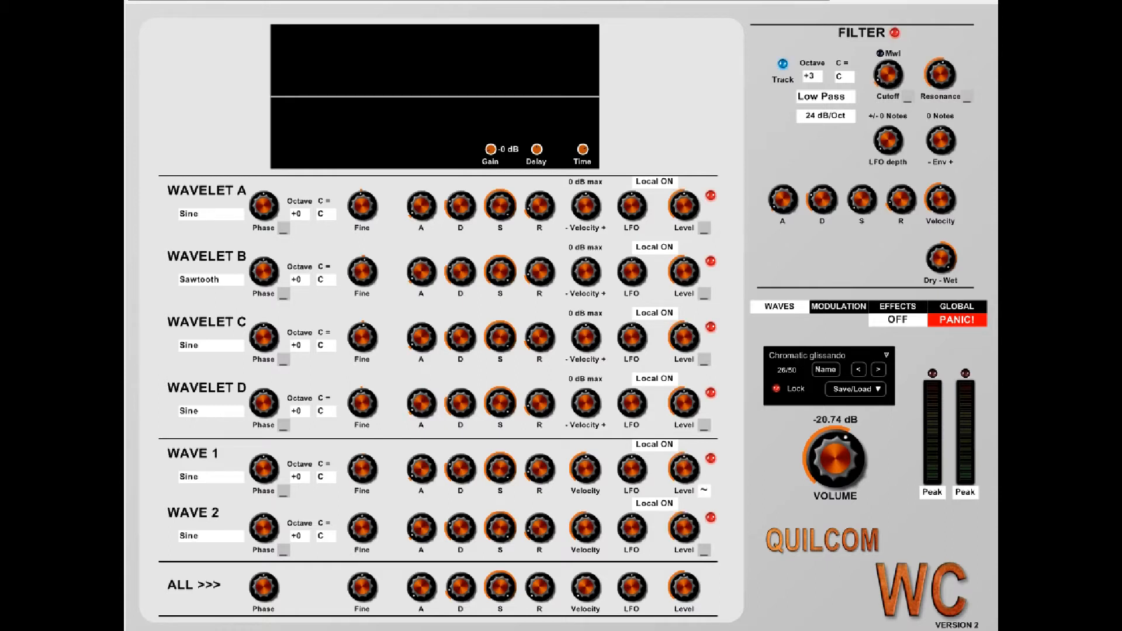
Open the global settings and show the glissando type options
{"action": "left_click", "coordinate": [961, 308]}
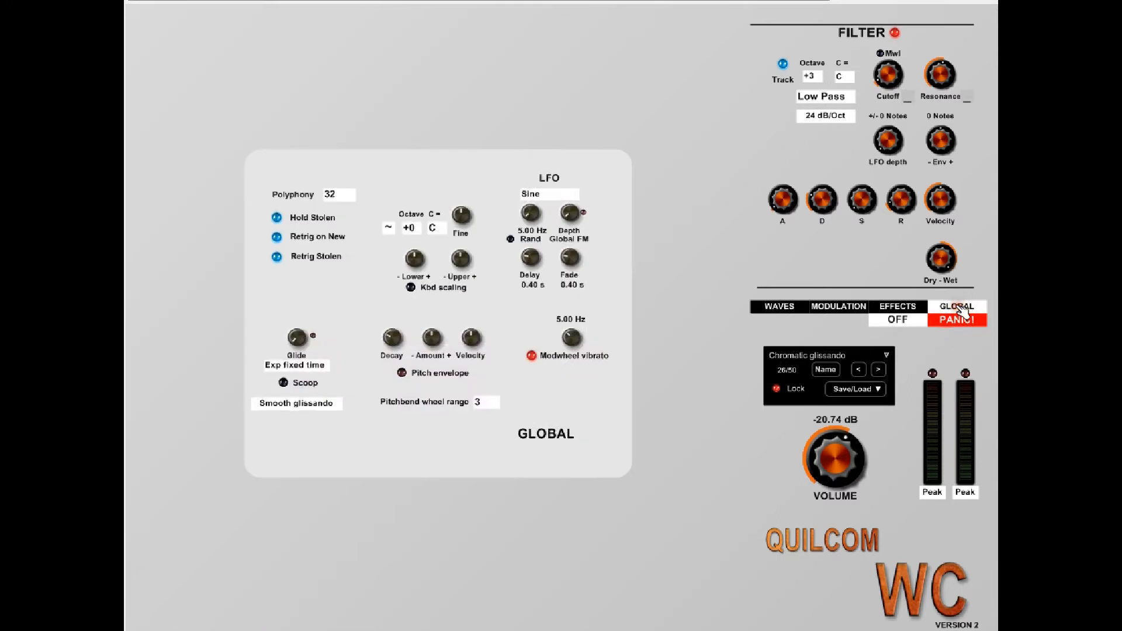
{"action": "left_click", "coordinate": [297, 409]}
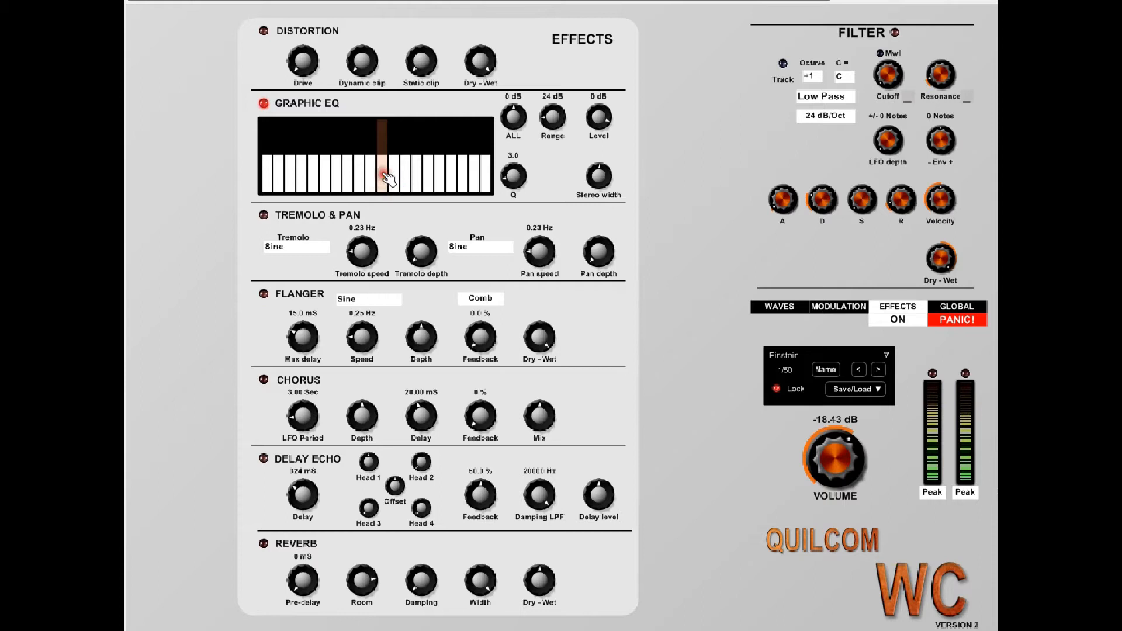
Try out different band levels on the graphic EQ and reset all bands to 0 dB
{"action": "mouse_move", "coordinate": [395, 179]}
{"action": "left_mouse_down"}
{"action": "mouse_move", "coordinate": [383, 172]}
{"action": "mouse_move", "coordinate": [406, 164]}
{"action": "mouse_move", "coordinate": [313, 155]}
{"action": "mouse_move", "coordinate": [339, 190]}
{"action": "mouse_move", "coordinate": [396, 155]}
{"action": "mouse_move", "coordinate": [426, 176]}
{"action": "mouse_move", "coordinate": [320, 163]}
{"action": "mouse_move", "coordinate": [351, 181]}
{"action": "mouse_move", "coordinate": [395, 151]}
{"action": "mouse_move", "coordinate": [359, 146]}
{"action": "mouse_move", "coordinate": [393, 140]}
{"action": "mouse_move", "coordinate": [383, 140]}
{"action": "left_mouse_up"}
{"action": "double_click", "coordinate": [513, 117]}
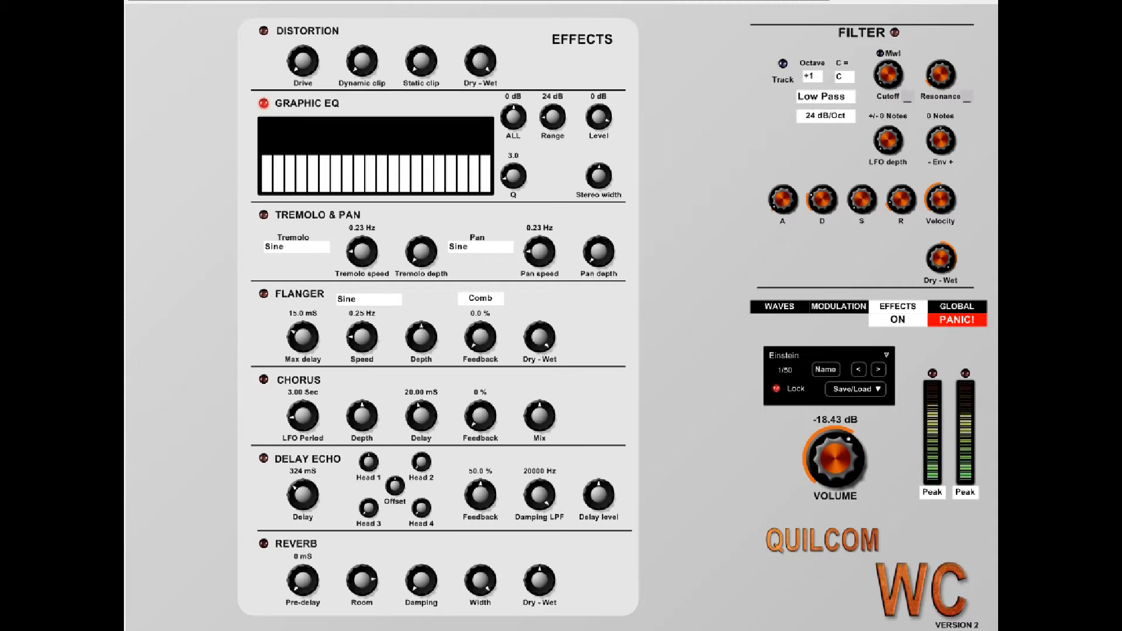
{"action": "mouse_move", "coordinate": [381, 177]}
{"action": "left_mouse_down"}
{"action": "mouse_move", "coordinate": [394, 167]}
{"action": "mouse_move", "coordinate": [372, 161]}
{"action": "mouse_move", "coordinate": [382, 149]}
{"action": "mouse_move", "coordinate": [359, 175]}
{"action": "mouse_move", "coordinate": [405, 159]}
{"action": "mouse_move", "coordinate": [393, 189]}
{"action": "mouse_move", "coordinate": [324, 166]}
{"action": "mouse_move", "coordinate": [405, 163]}
{"action": "mouse_move", "coordinate": [382, 140]}
{"action": "left_mouse_up"}
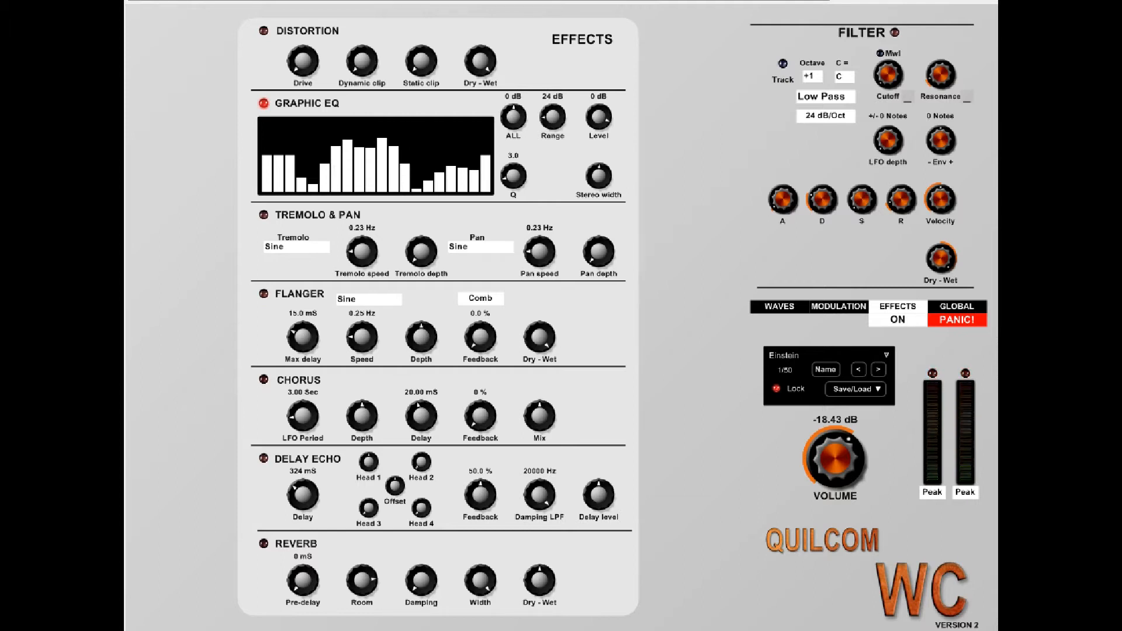
{"action": "double_click", "coordinate": [513, 116]}
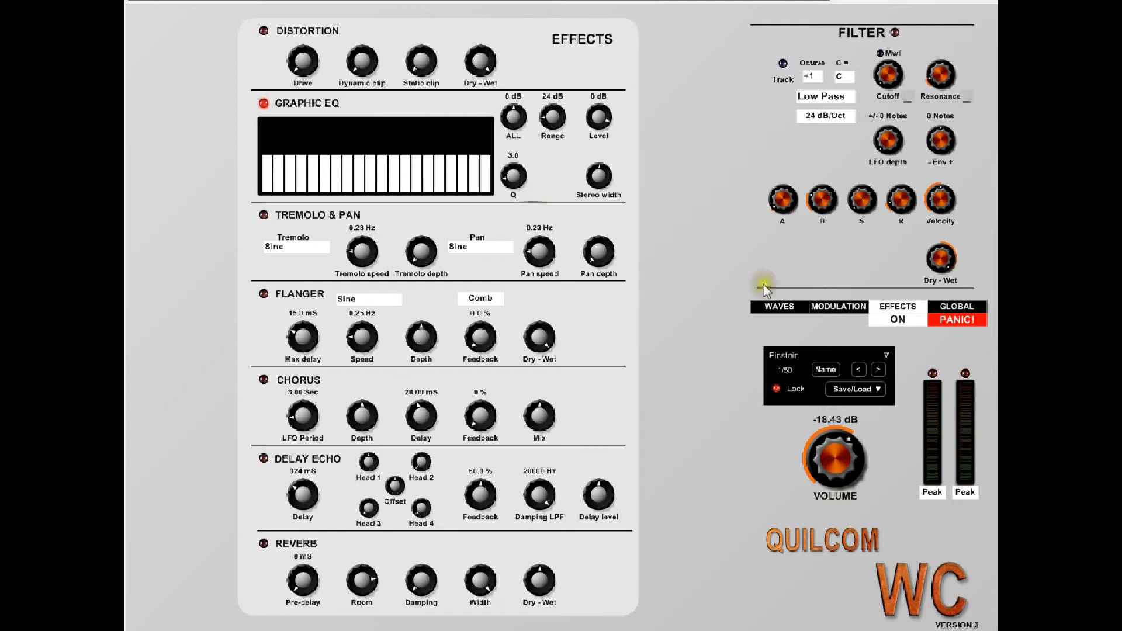
Look over the modulation matrix and the settings of its LFO, GLFO and GENV sources, with a glance at the wave oscillators
{"action": "left_click", "coordinate": [838, 307]}
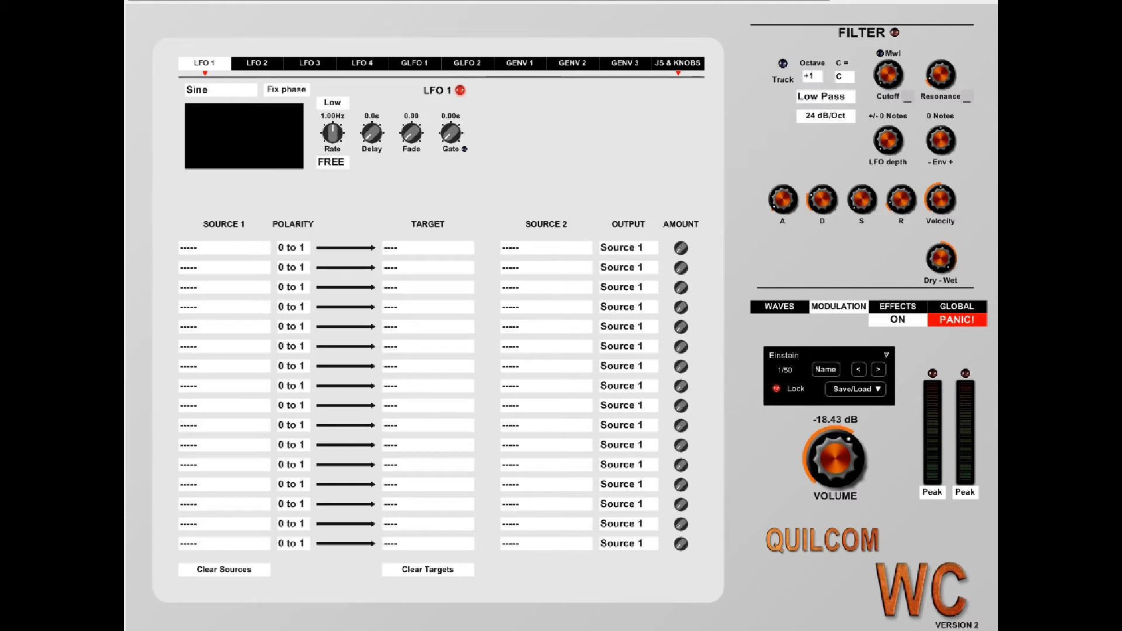
{"action": "left_click", "coordinate": [780, 306]}
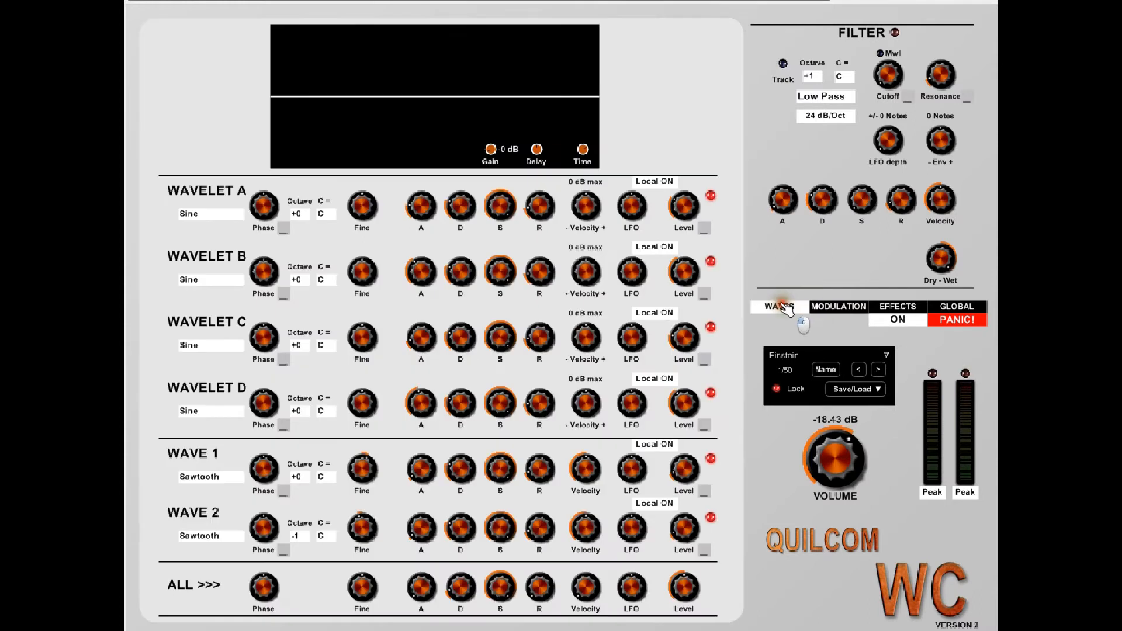
{"action": "left_click", "coordinate": [835, 307]}
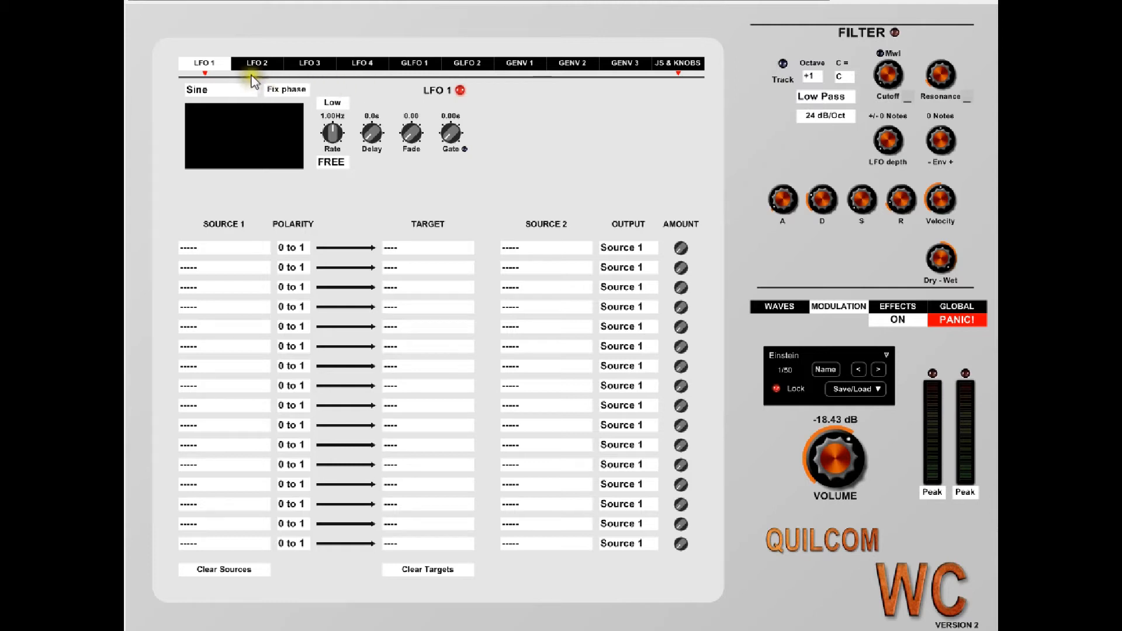
{"action": "left_click", "coordinate": [367, 63]}
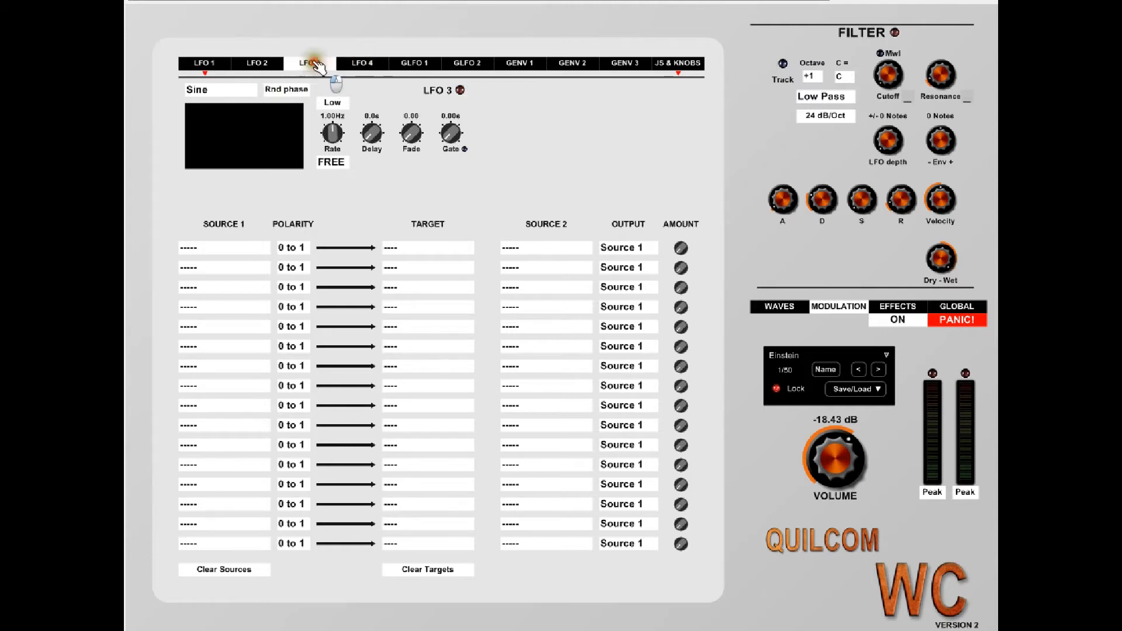
{"action": "left_click", "coordinate": [412, 65]}
{"action": "left_click", "coordinate": [474, 65]}
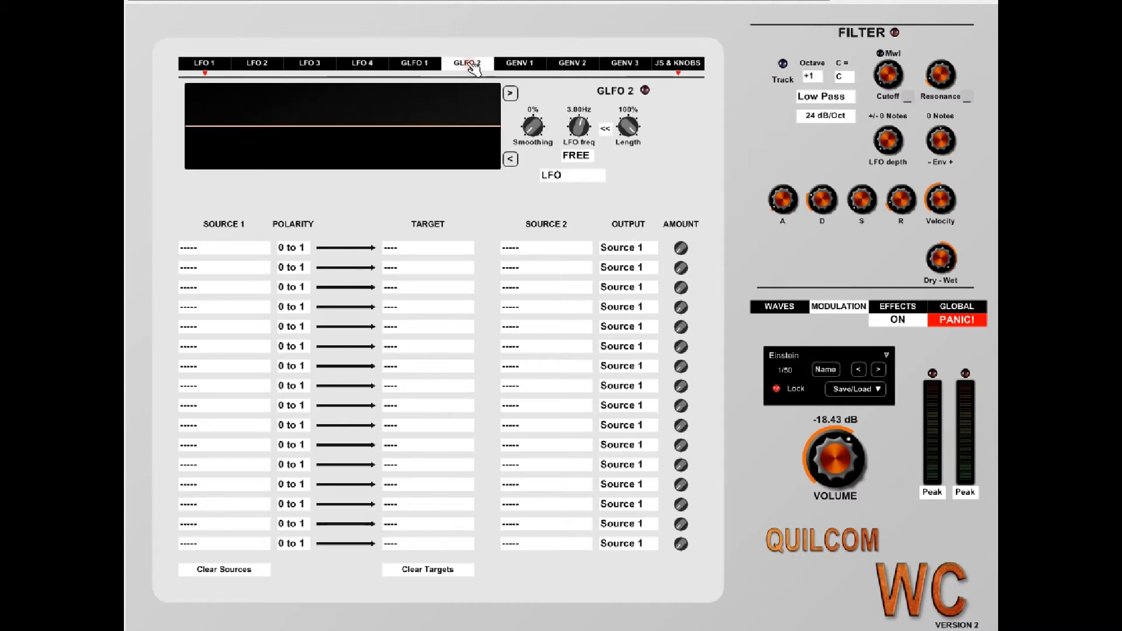
{"action": "left_click", "coordinate": [523, 64]}
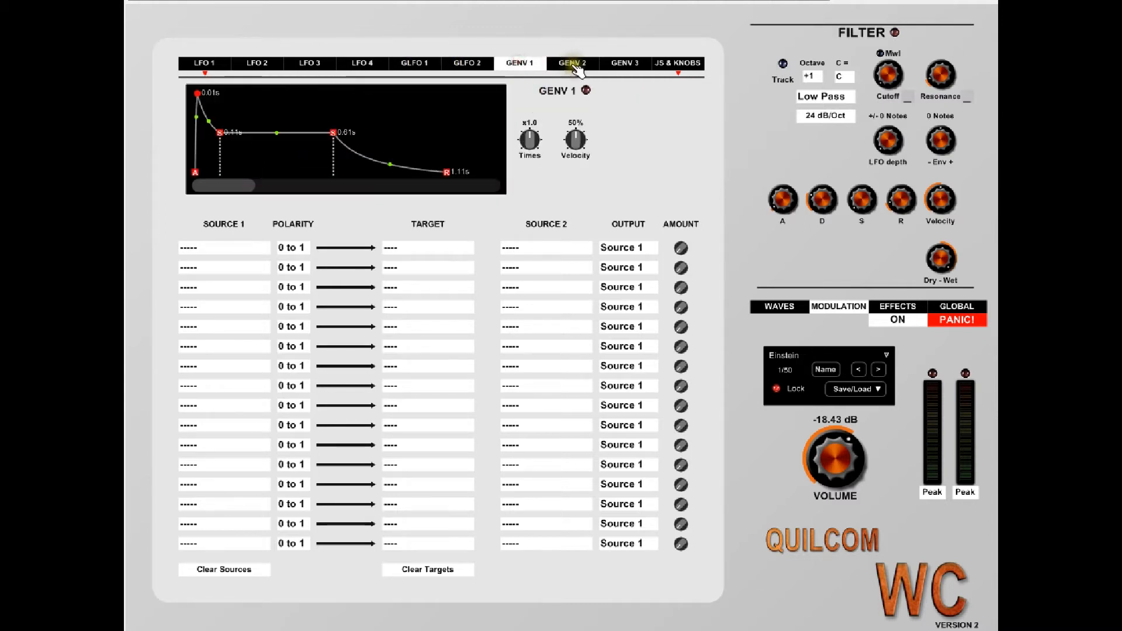
{"action": "left_click", "coordinate": [571, 65]}
{"action": "left_click", "coordinate": [625, 64]}
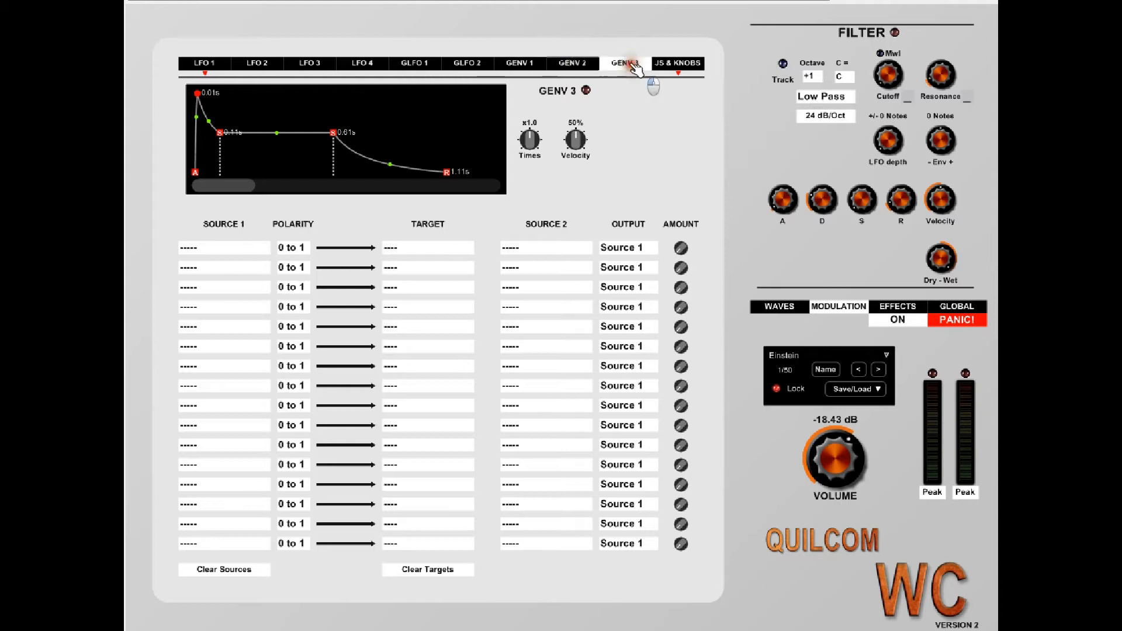
Set the modulation joystick to X 0.69 and Y 0.40
{"action": "left_click", "coordinate": [676, 64]}
{"action": "mouse_move", "coordinate": [290, 142]}
{"action": "left_mouse_down"}
{"action": "mouse_move", "coordinate": [311, 154]}
{"action": "mouse_move", "coordinate": [302, 149]}
{"action": "left_mouse_up"}
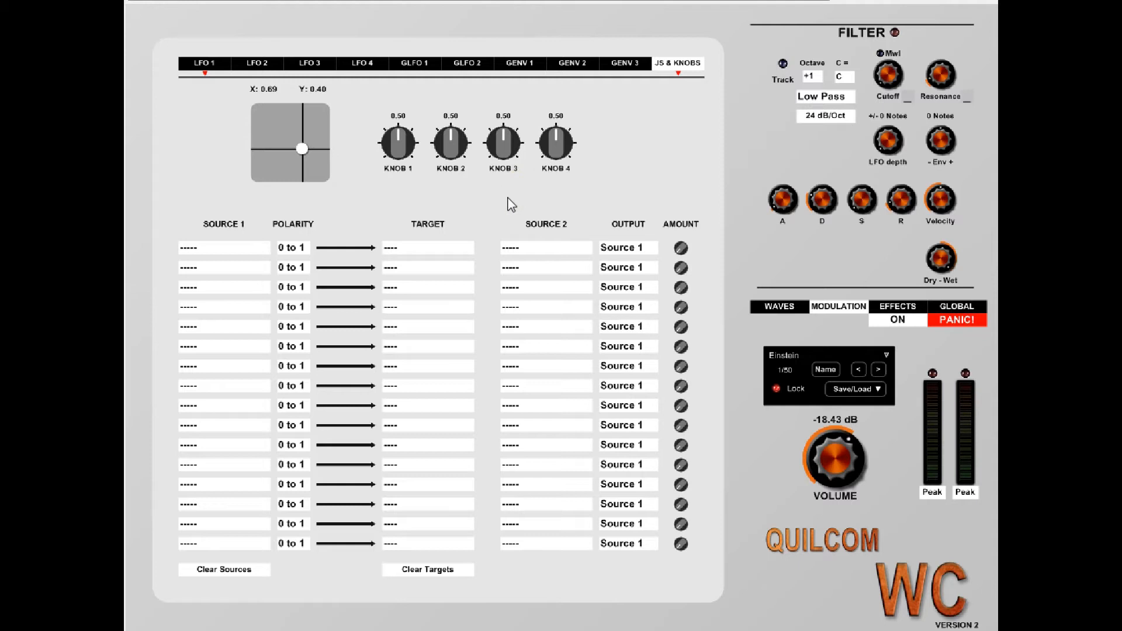
Review the LFO 1, GLFO 2 and GENV 2 settings and the choices for the first modulation row's Source 1
{"action": "left_click", "coordinate": [206, 64]}
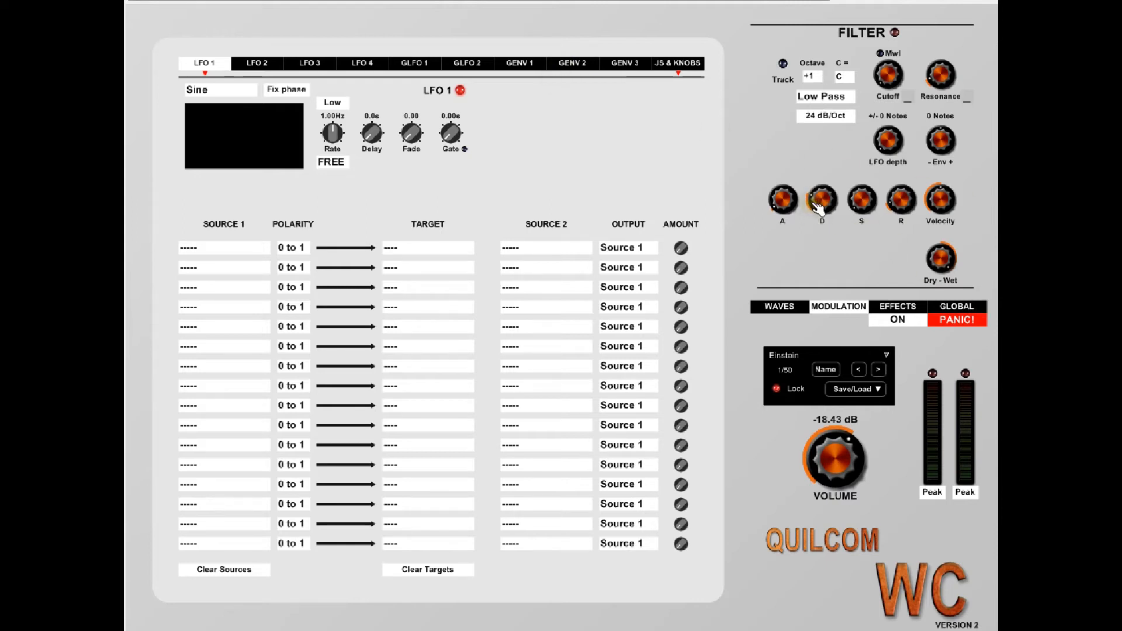
{"action": "left_click", "coordinate": [460, 62]}
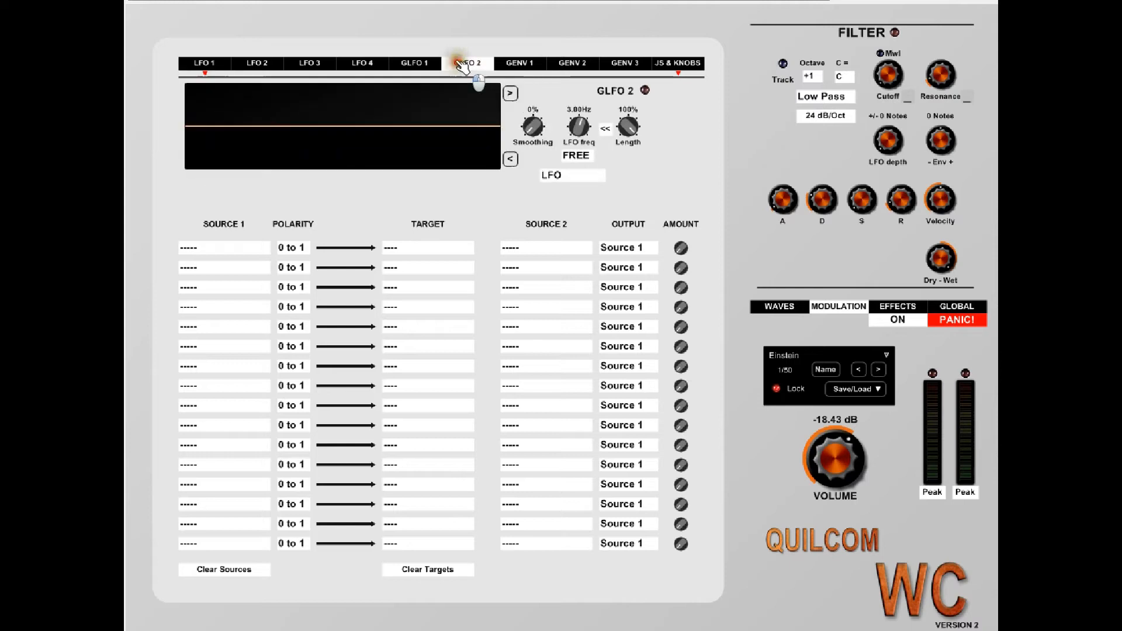
{"action": "left_click", "coordinate": [571, 63]}
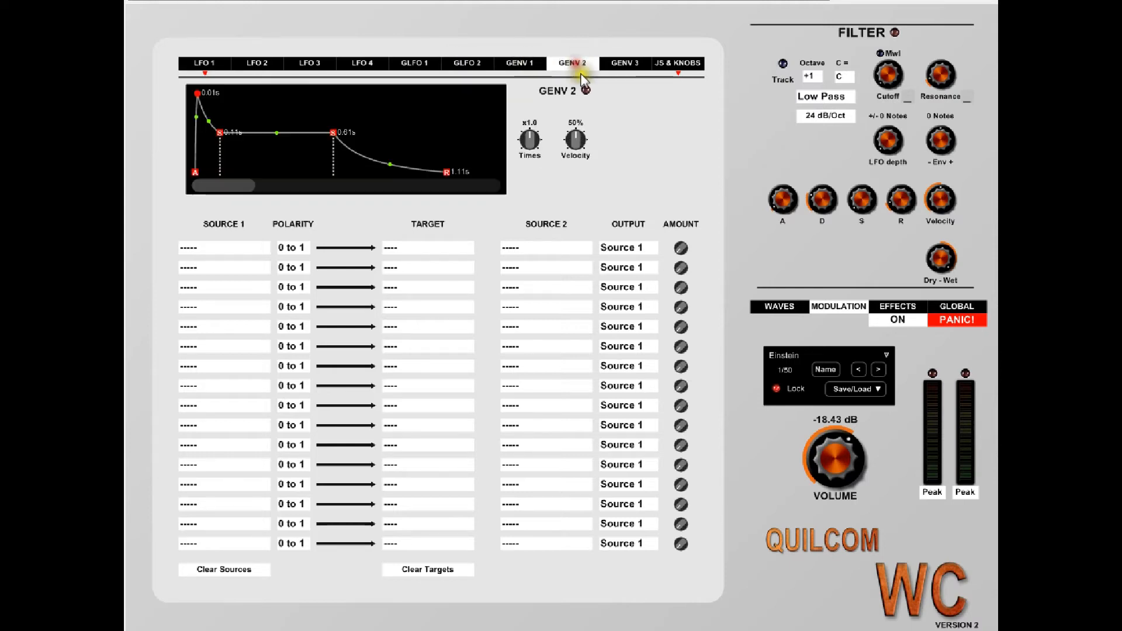
{"action": "left_click", "coordinate": [234, 249]}
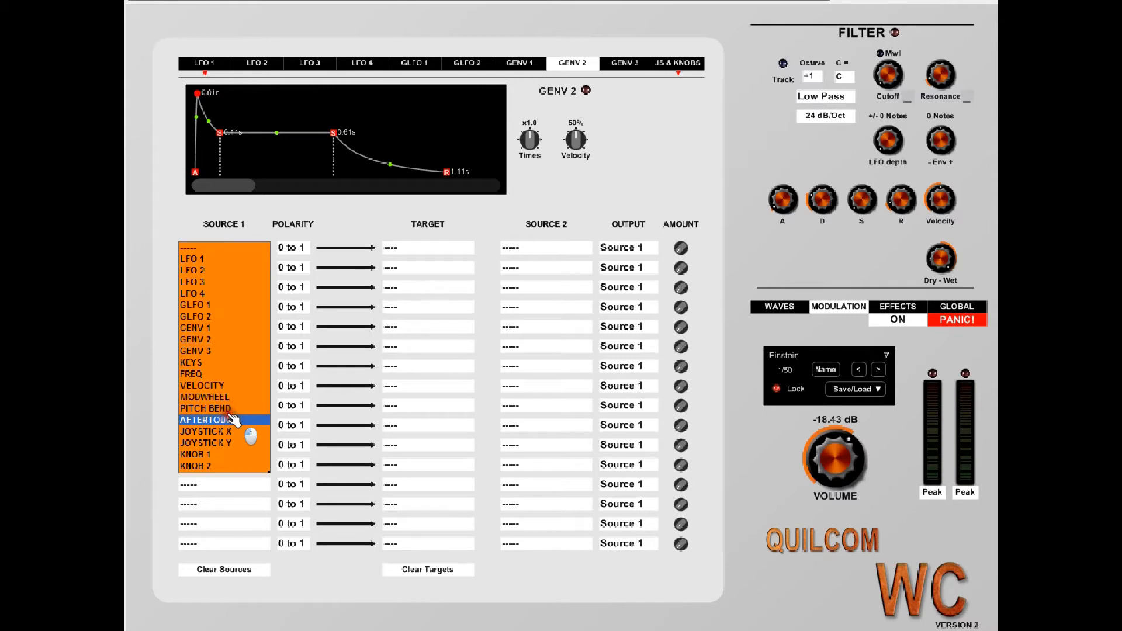
{"action": "left_click", "coordinate": [231, 419]}
Set the first modulation row's target to FM Wave 1 > 2 and check the Wave 1 and Wave 2 oscillators
{"action": "left_click", "coordinate": [417, 248]}
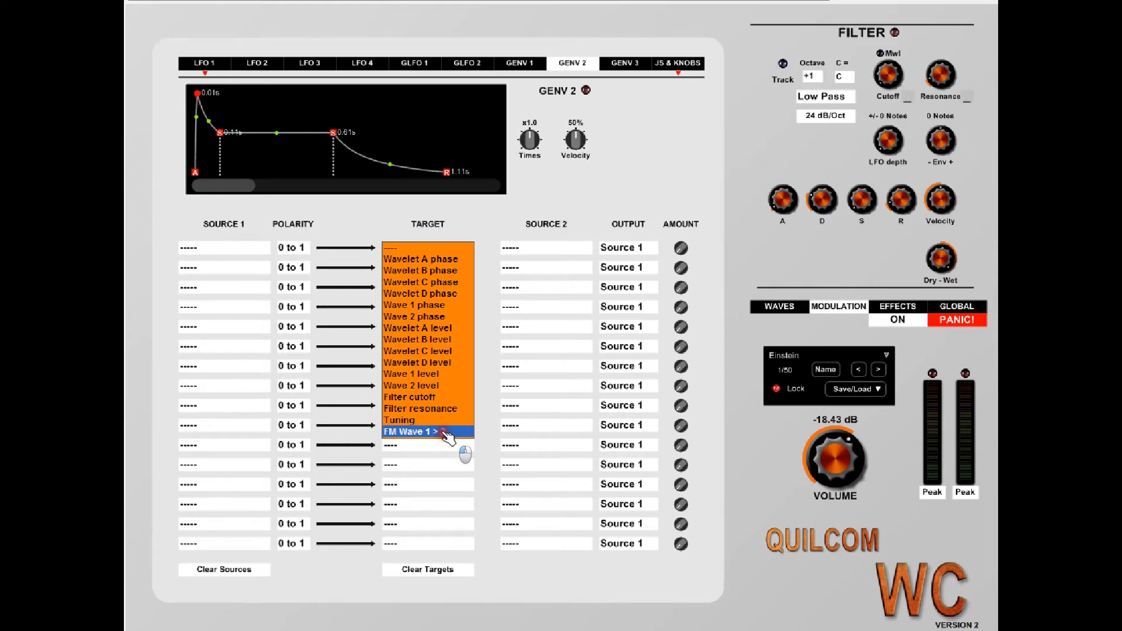
{"action": "left_click", "coordinate": [494, 409]}
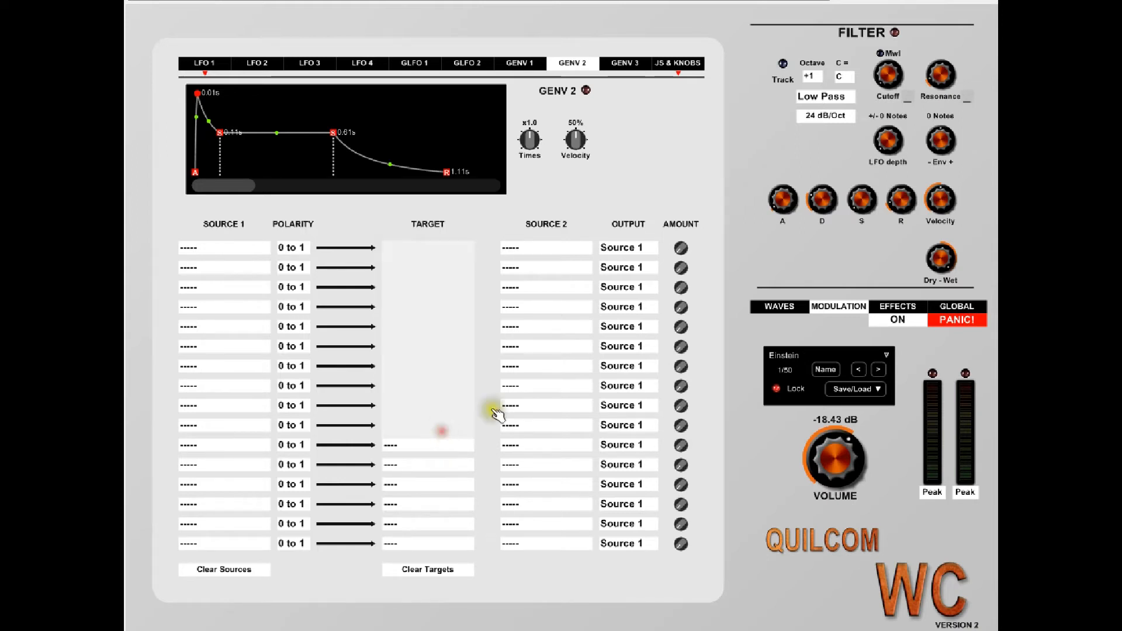
{"action": "left_click", "coordinate": [765, 306]}
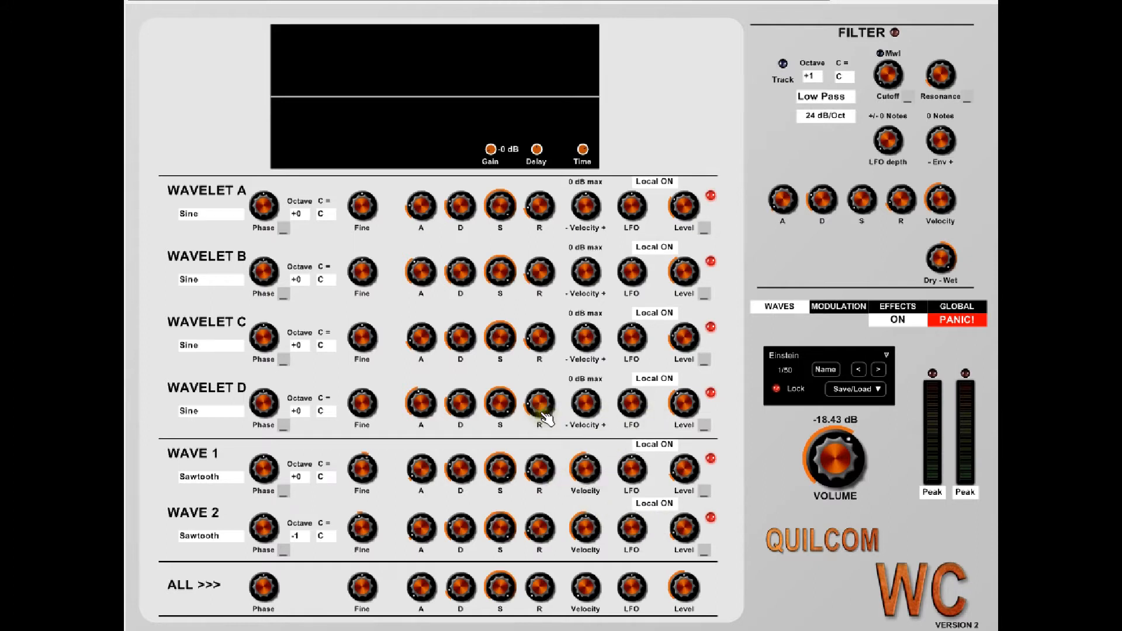
{"action": "left_click", "coordinate": [838, 306]}
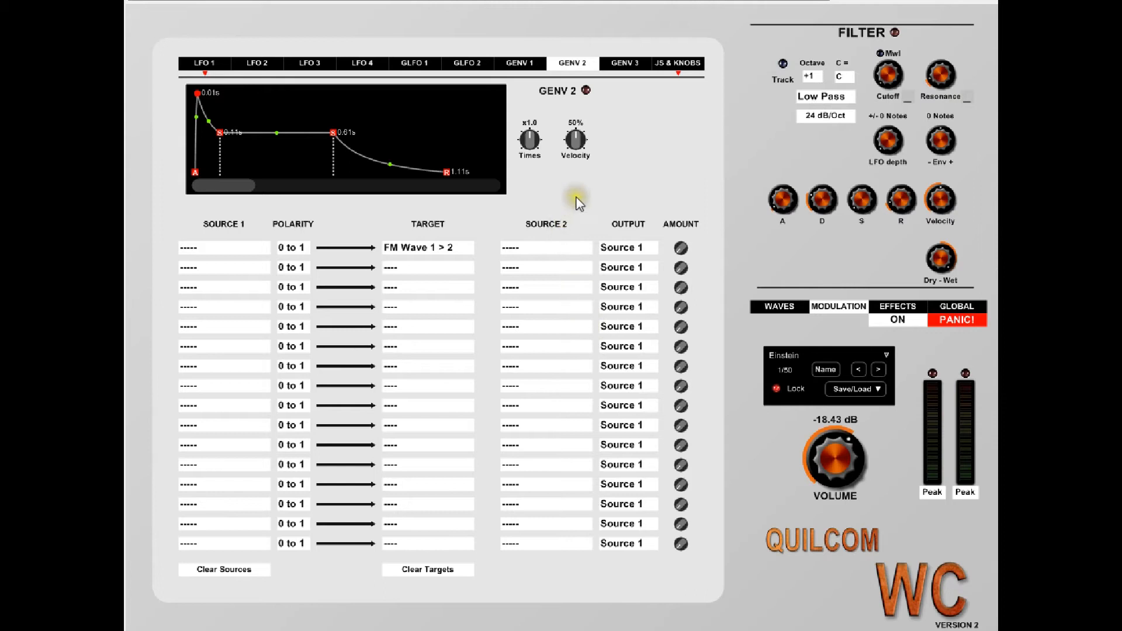
Set the first modulation row's Source 1 to LFO 1 with a polarity of 0 to 1
{"action": "left_click", "coordinate": [214, 250]}
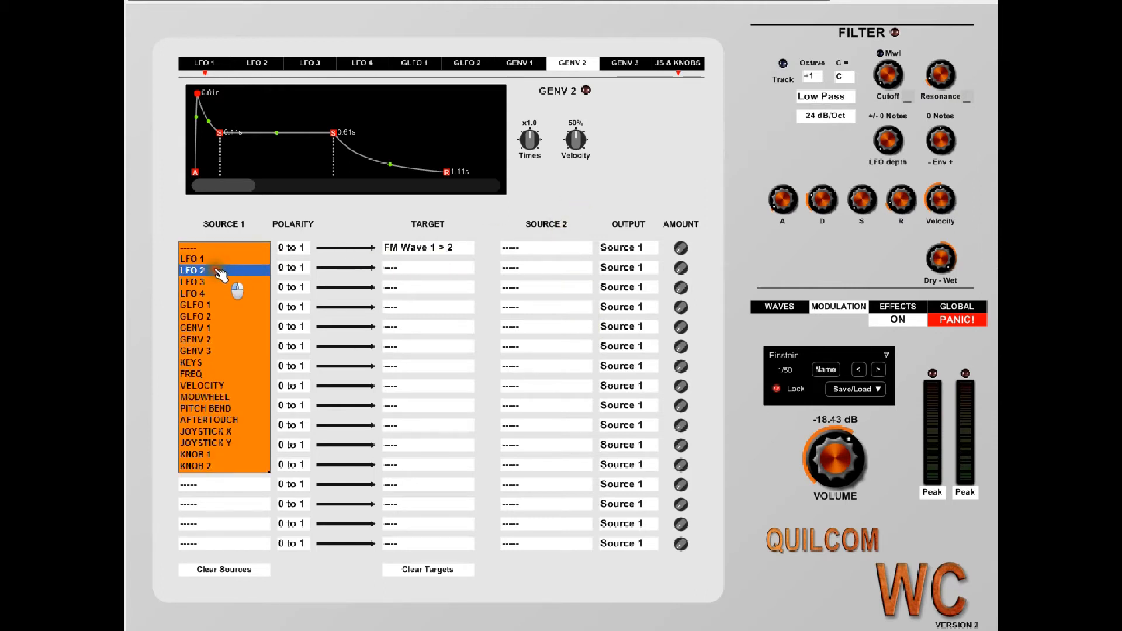
{"action": "left_click", "coordinate": [217, 259]}
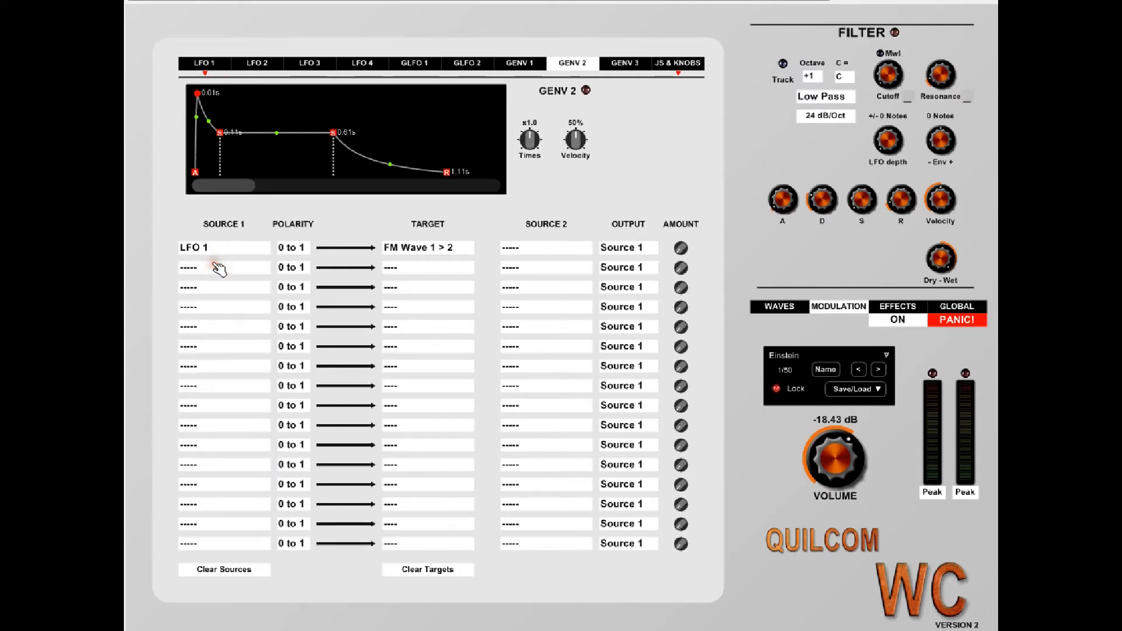
{"action": "left_click", "coordinate": [307, 249]}
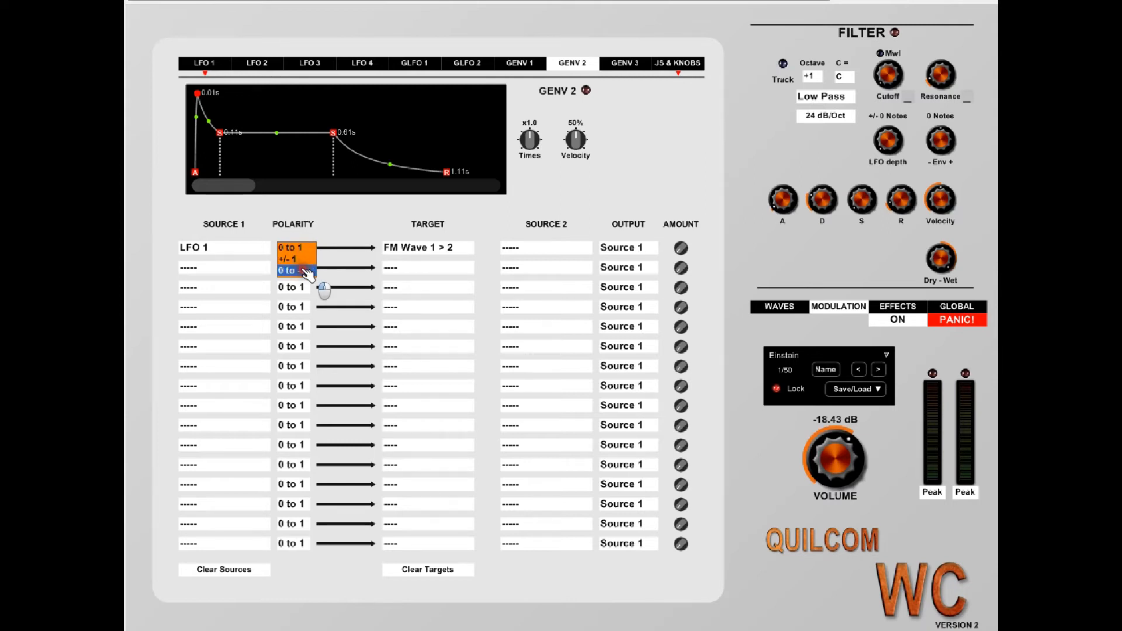
{"action": "left_click", "coordinate": [306, 242]}
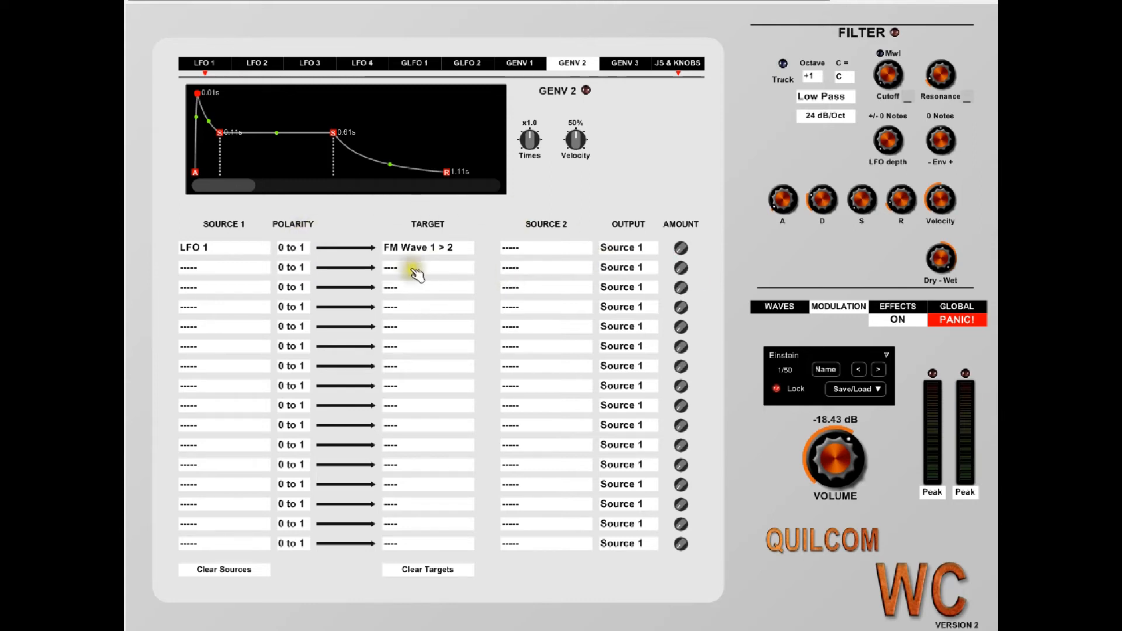
Set the first modulation row's Source 2 to GLFO 1
{"action": "left_click", "coordinate": [537, 248]}
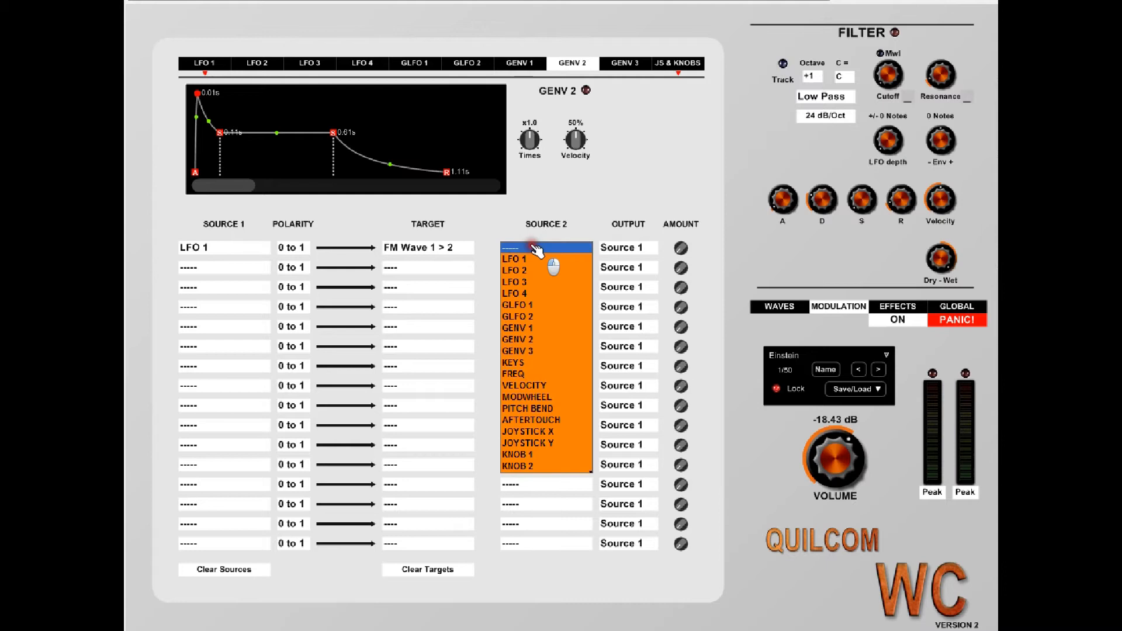
{"action": "left_click", "coordinate": [530, 298]}
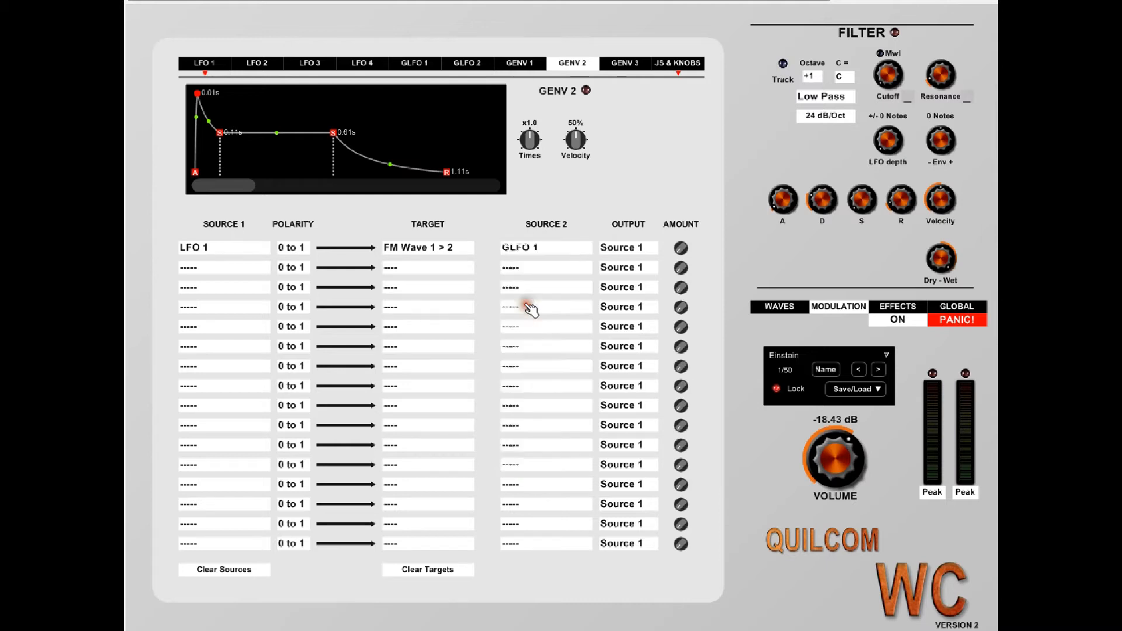
{"action": "left_click", "coordinate": [526, 251]}
{"action": "left_click", "coordinate": [530, 306]}
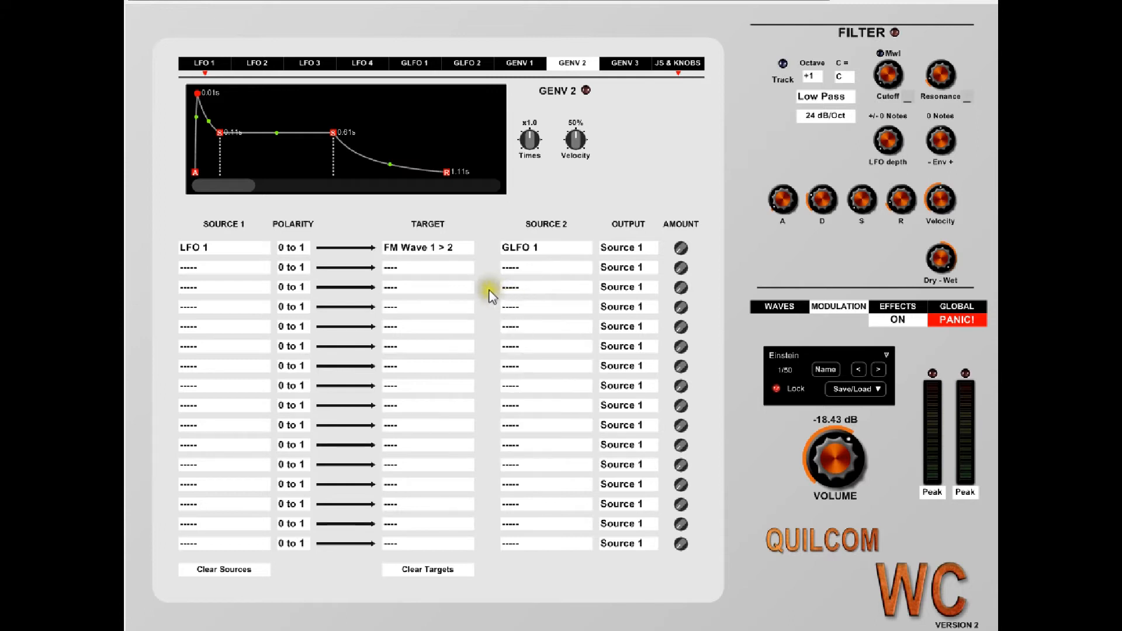
Review the first modulation row's output options, keep Source 1, and adjust the row's modulation amount
{"action": "left_click", "coordinate": [646, 250]}
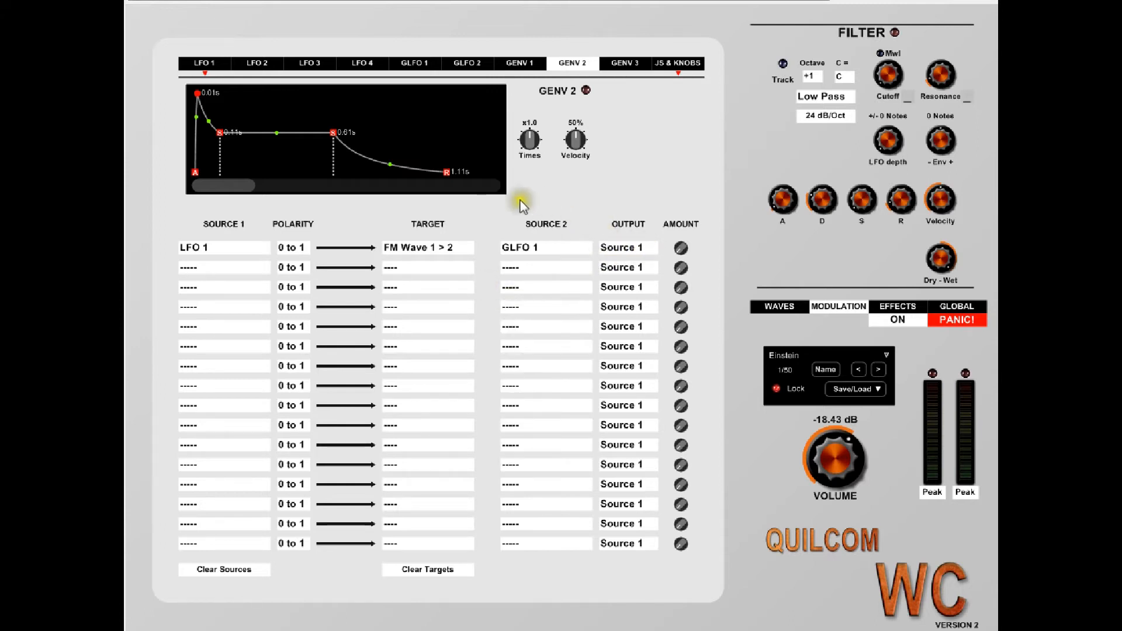
{"action": "left_click", "coordinate": [618, 274]}
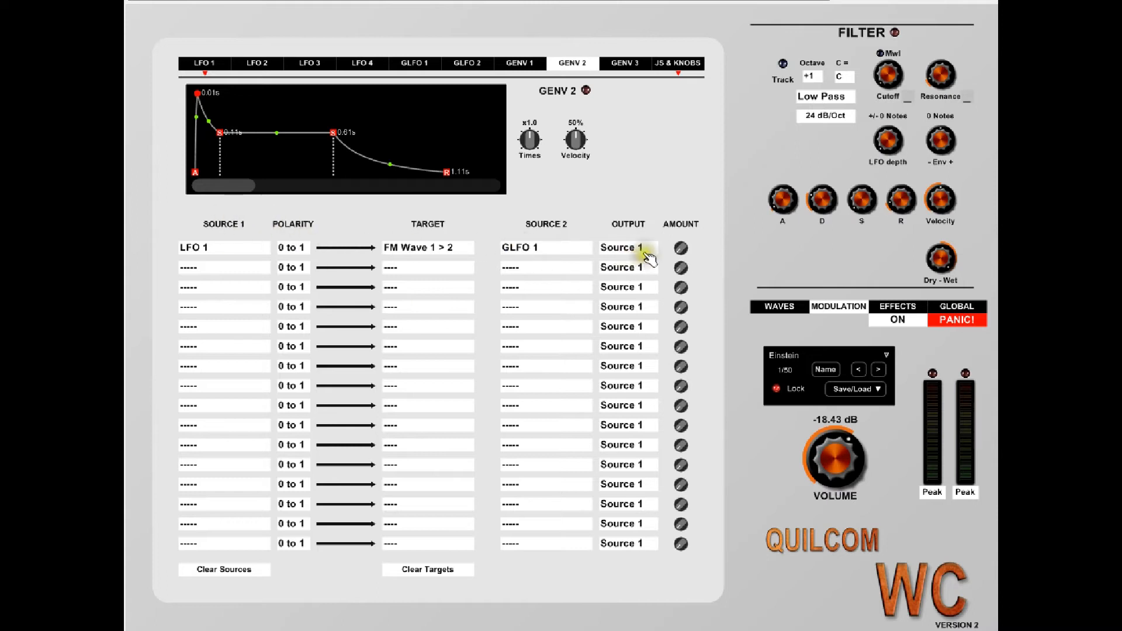
{"action": "left_click", "coordinate": [646, 250]}
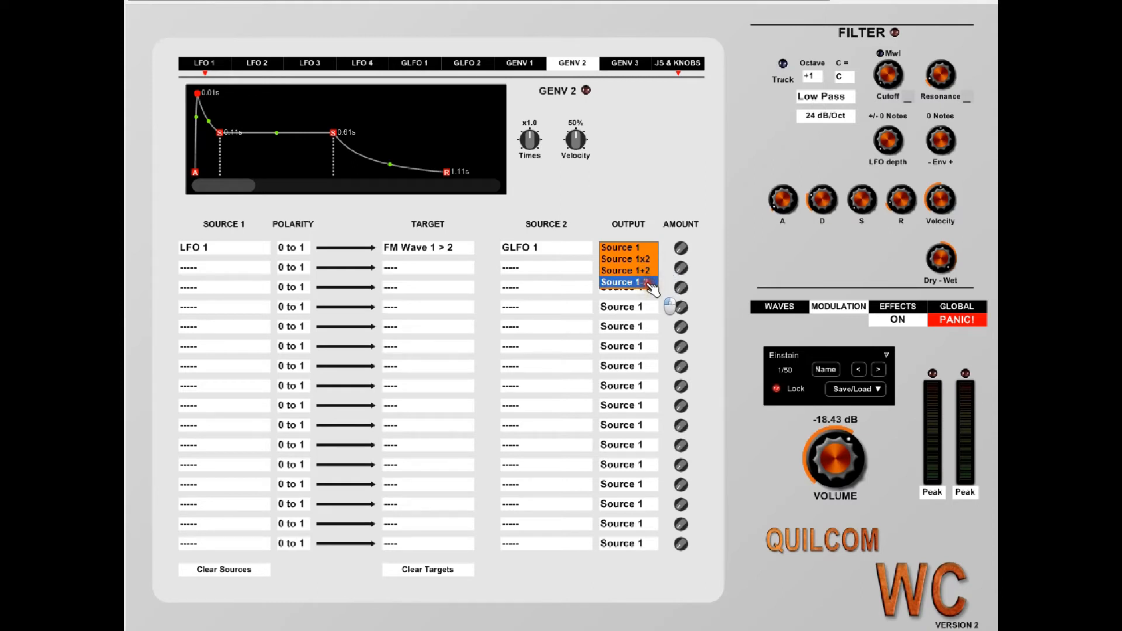
{"action": "left_click", "coordinate": [643, 195]}
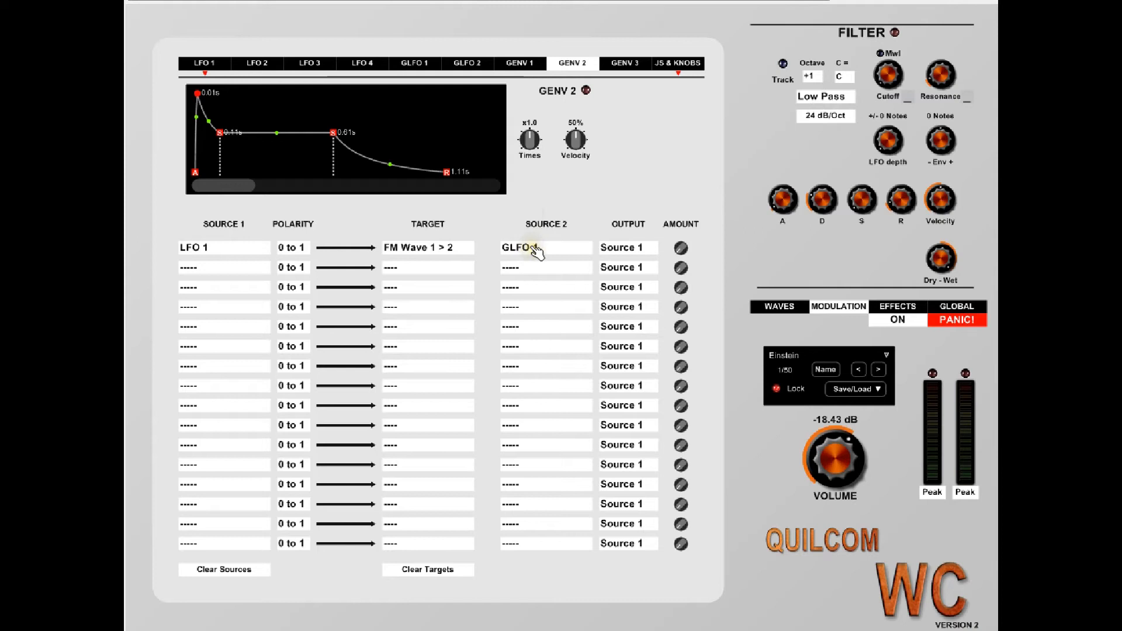
{"action": "left_click_drag", "start_coordinate": [681, 249], "coordinate": [637, 46]}
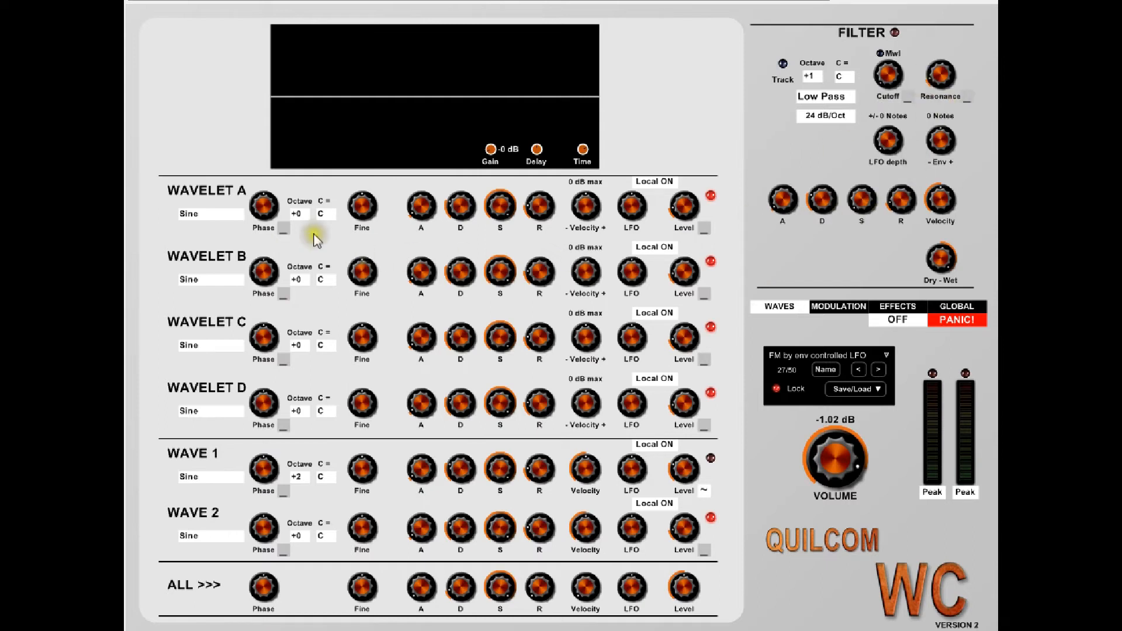
Turn on modulation of Wavelet A's phase and check its routing in the modulation matrix
{"action": "left_click", "coordinate": [284, 229]}
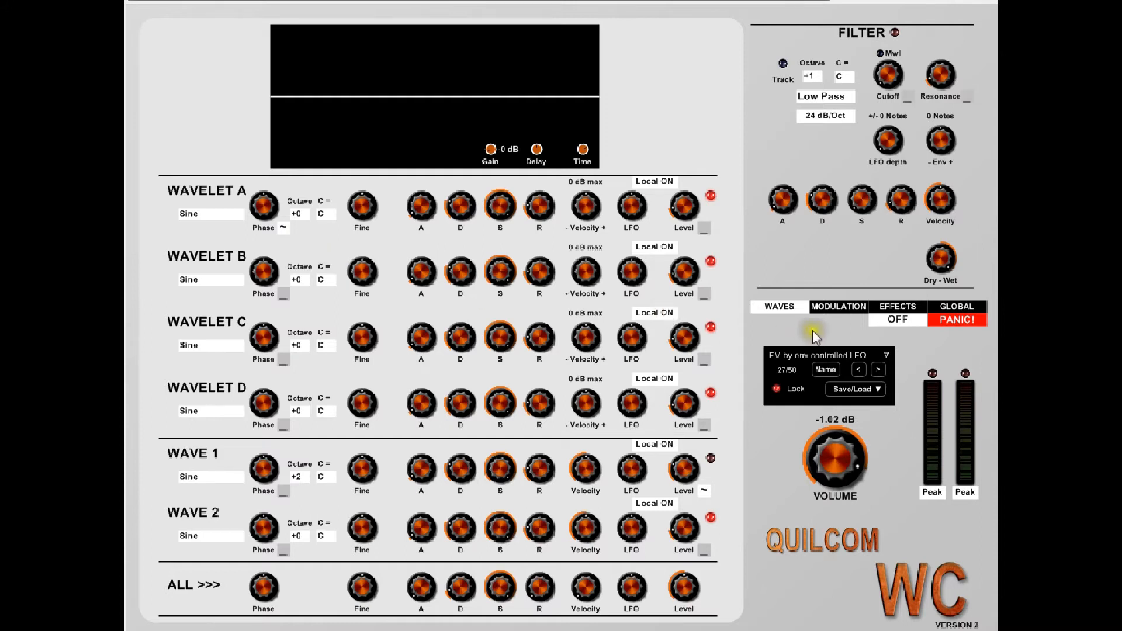
{"action": "left_click", "coordinate": [843, 310]}
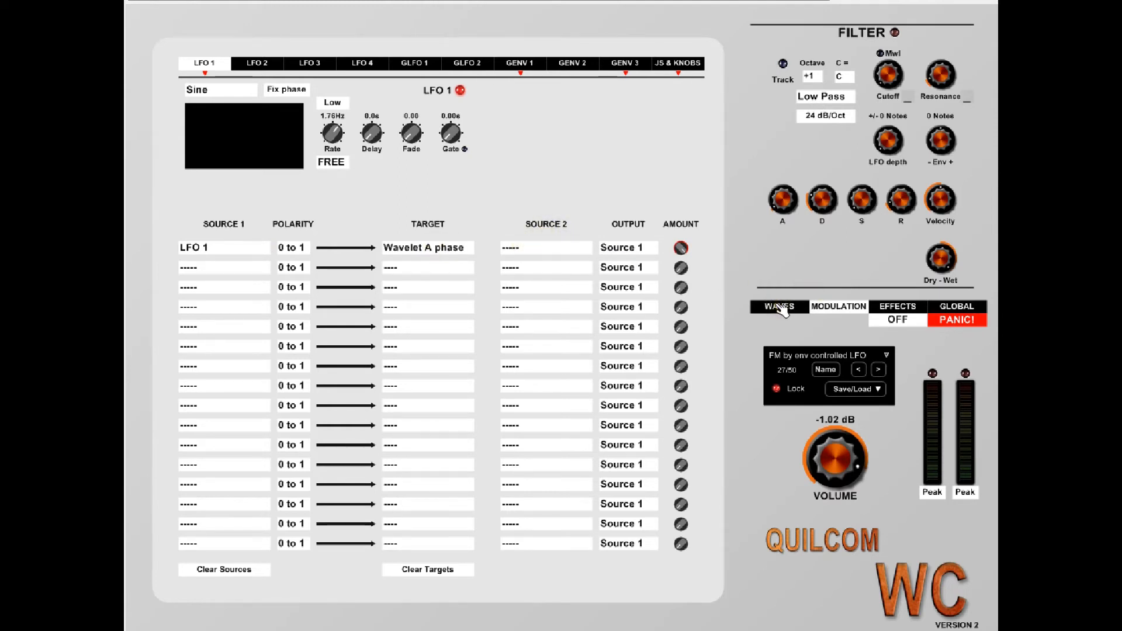
Switch Wavelet A's phase modulation off and back on to compare its effect on the waveform
{"action": "left_click", "coordinate": [780, 308]}
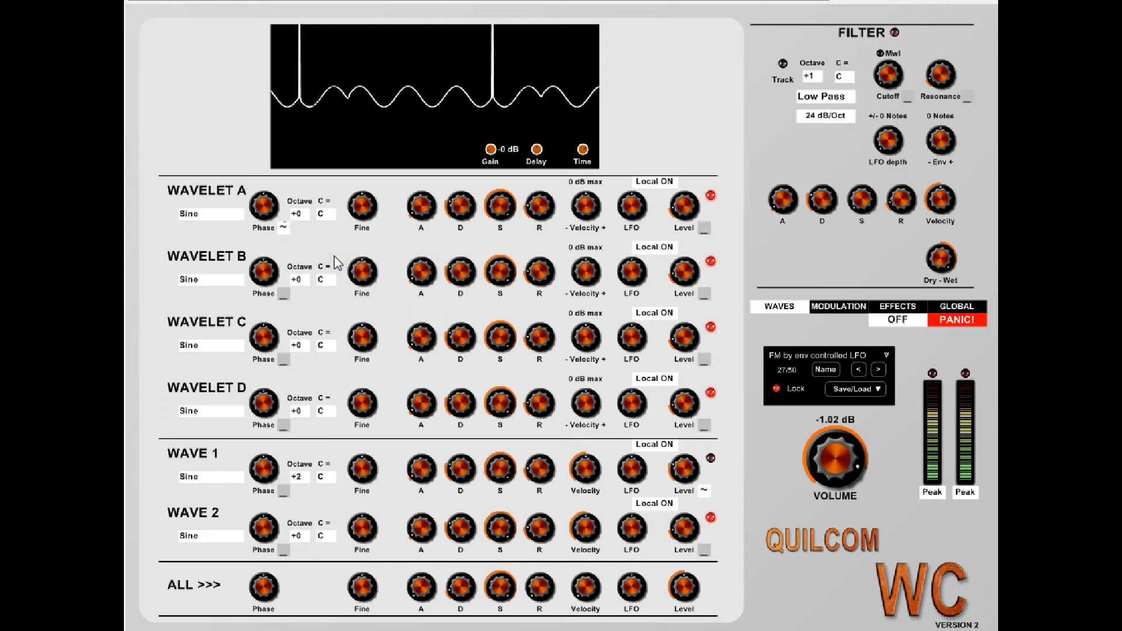
{"action": "left_click", "coordinate": [283, 230]}
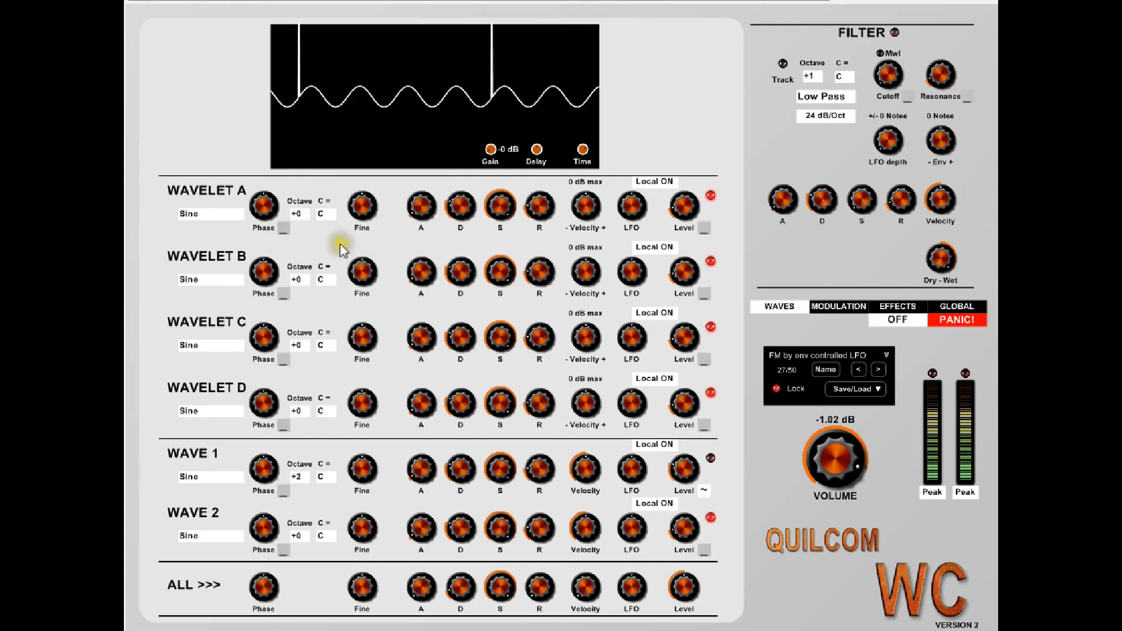
{"action": "left_click", "coordinate": [283, 228]}
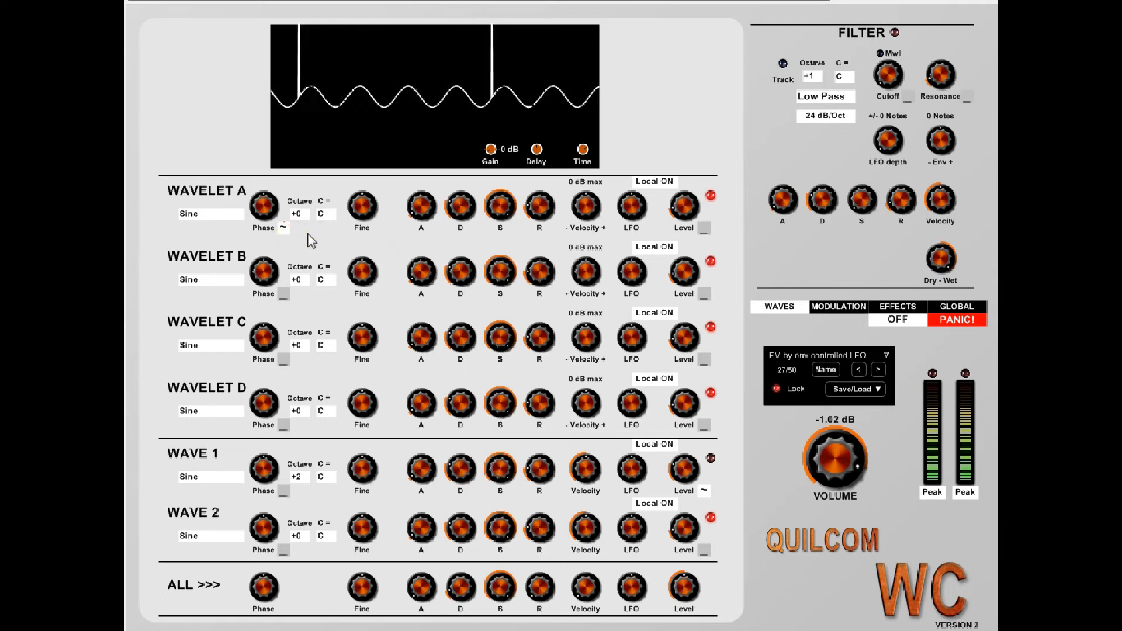
Set the first modulation row's polarity to +/- 1 and check Wavelet A's phase movement on the waveform
{"action": "left_click", "coordinate": [823, 307]}
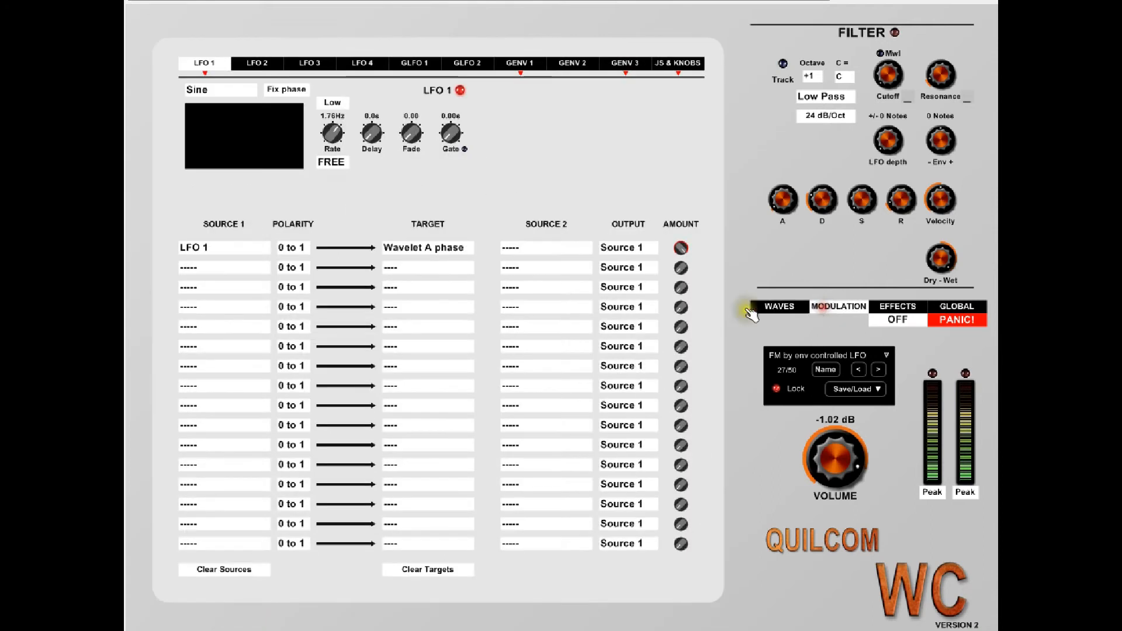
{"action": "left_click", "coordinate": [298, 249]}
{"action": "left_click", "coordinate": [301, 261]}
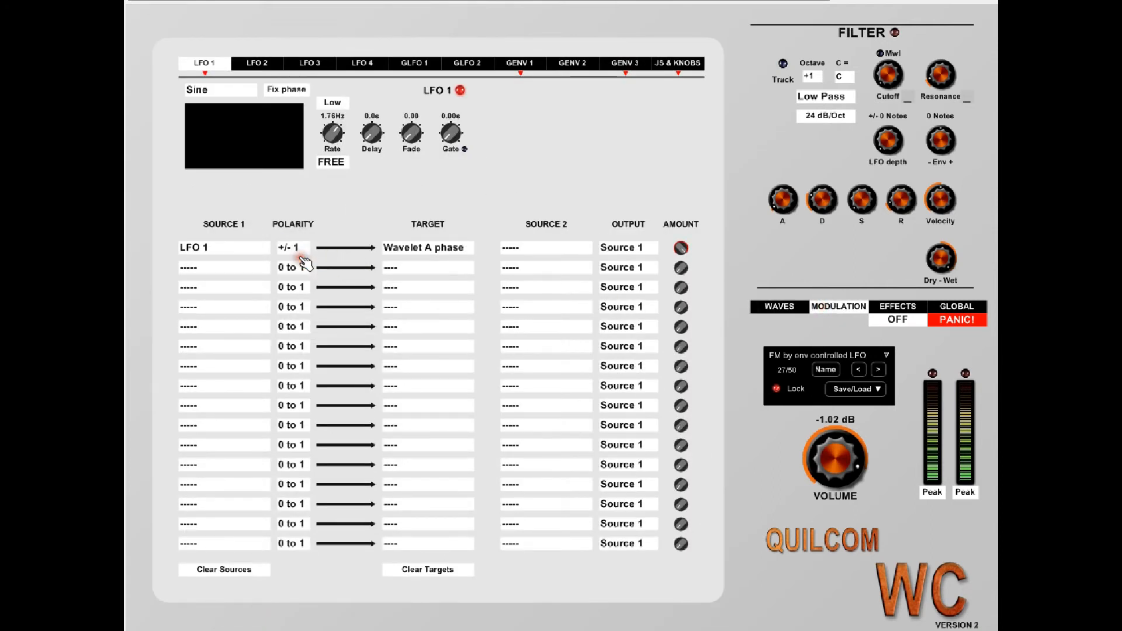
{"action": "left_click", "coordinate": [779, 307]}
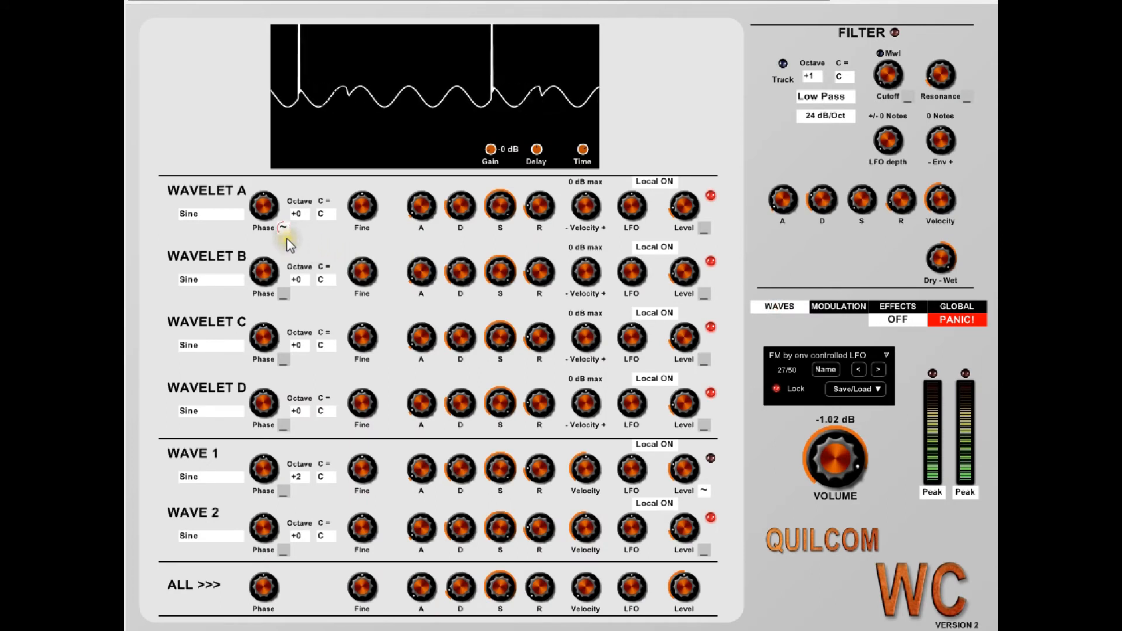
Try a polarity of 0 to -1 on the first modulation row and check the waveform
{"action": "left_click", "coordinate": [832, 307]}
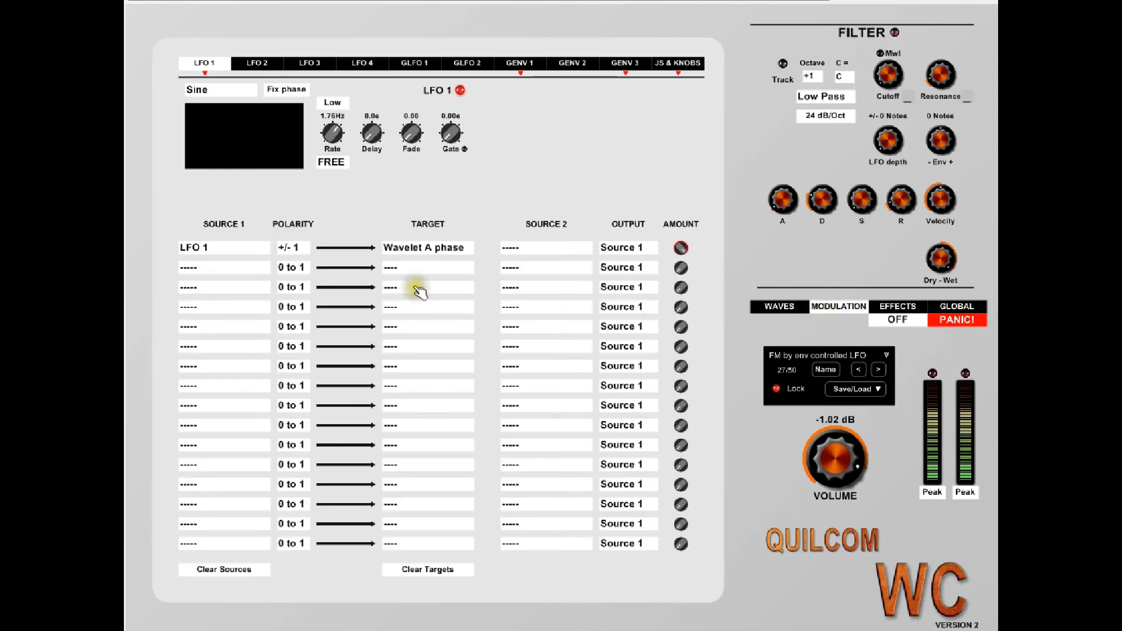
{"action": "left_click", "coordinate": [295, 249]}
{"action": "left_click", "coordinate": [296, 257]}
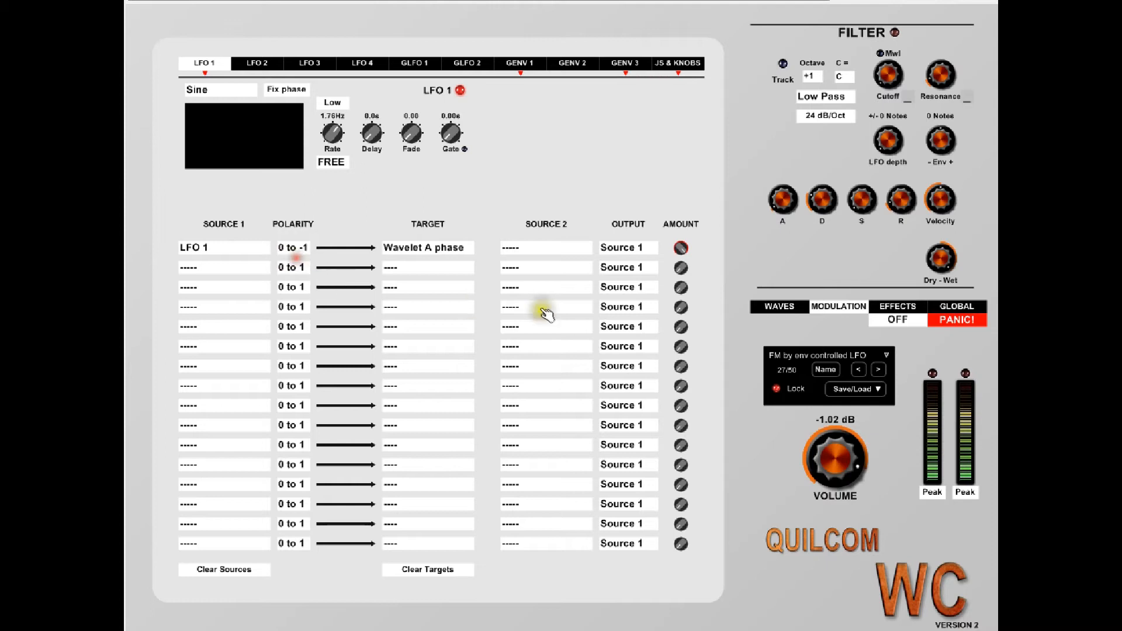
{"action": "left_click", "coordinate": [798, 308]}
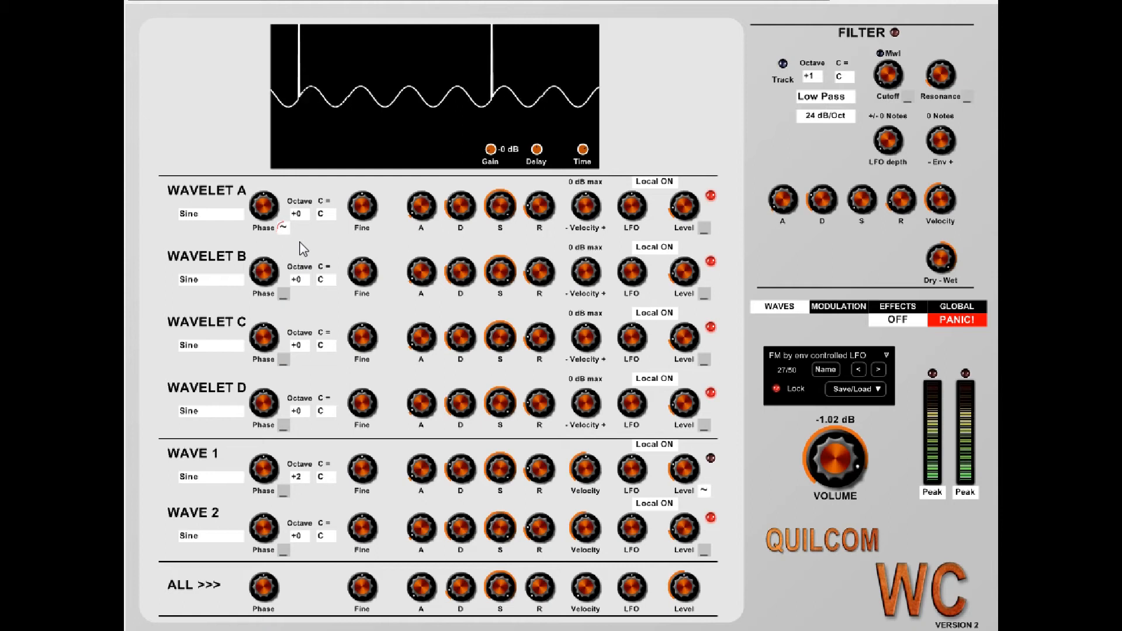
Return the first modulation row's polarity to +/- 1
{"action": "left_click", "coordinate": [818, 309]}
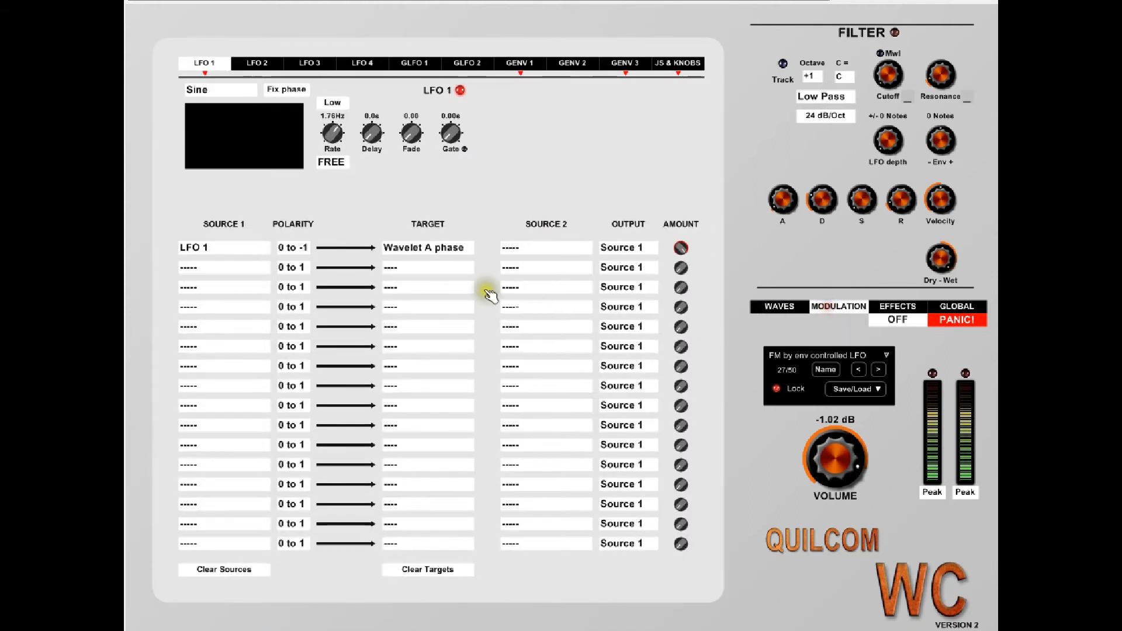
{"action": "left_click", "coordinate": [298, 246]}
{"action": "left_click", "coordinate": [300, 239]}
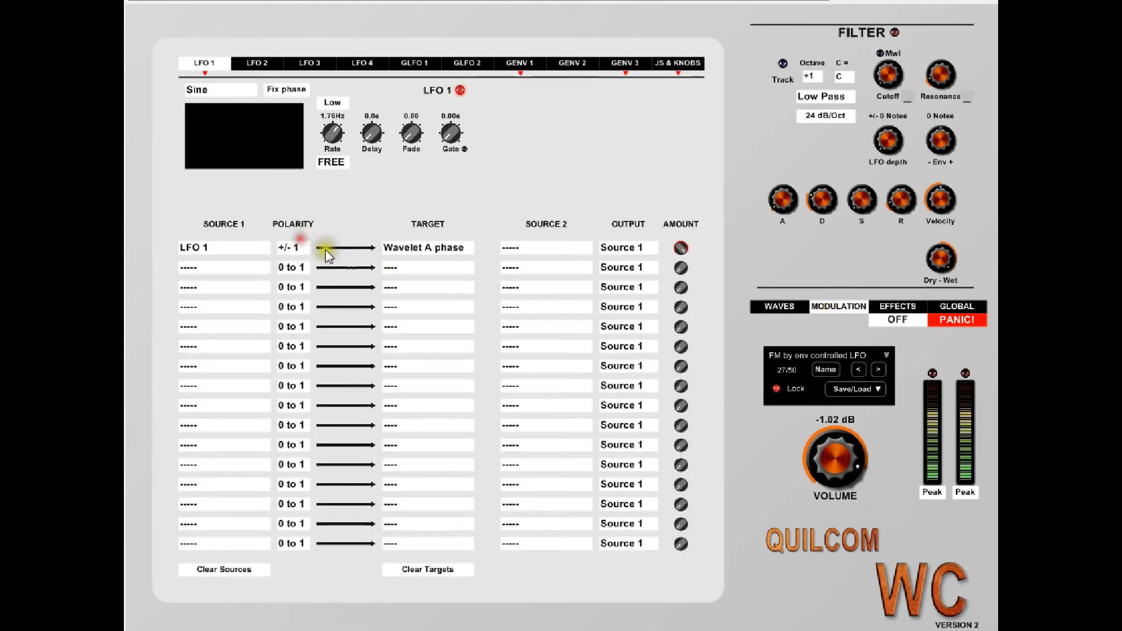
Adjust the modulation amount for Wavelet A's phase and check its effect on the waveform
{"action": "left_click_drag", "start_coordinate": [682, 248], "coordinate": [685, 543]}
{"action": "left_click", "coordinate": [767, 308]}
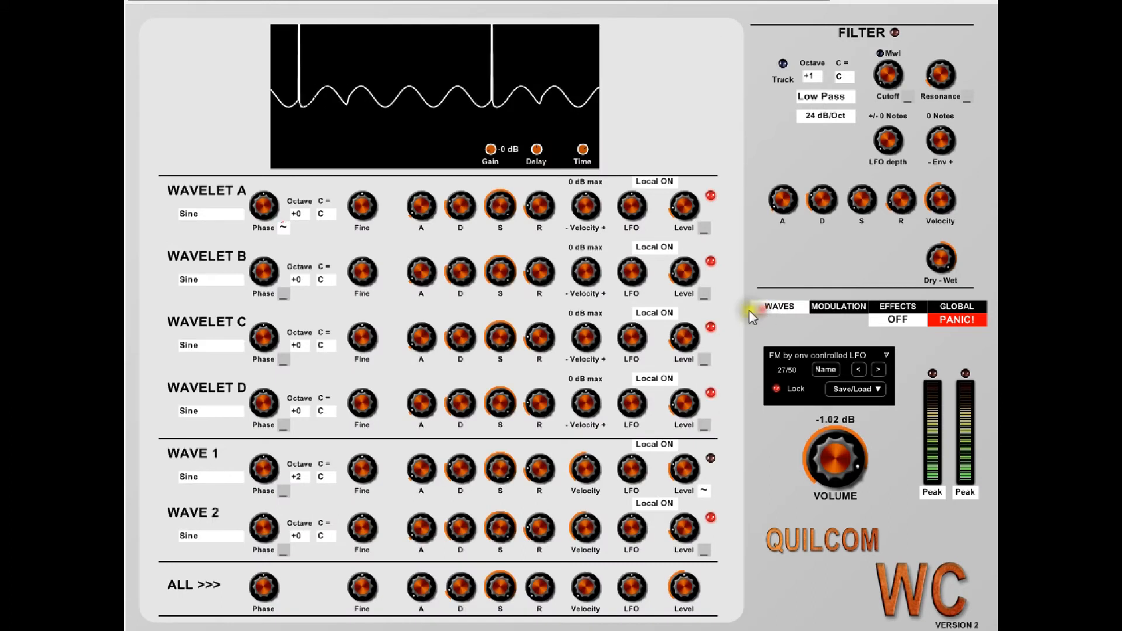
{"action": "left_click", "coordinate": [285, 237]}
{"action": "left_click", "coordinate": [322, 243]}
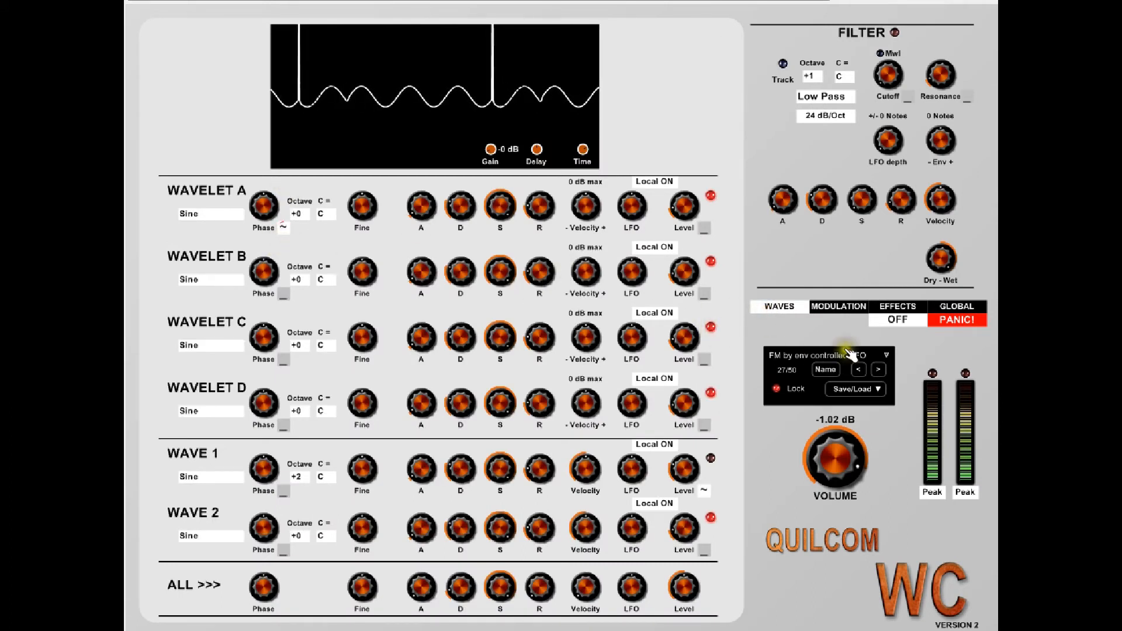
Review the preset list with the modulation matrix in view and select FM by env controlled LFO
{"action": "left_click", "coordinate": [853, 312]}
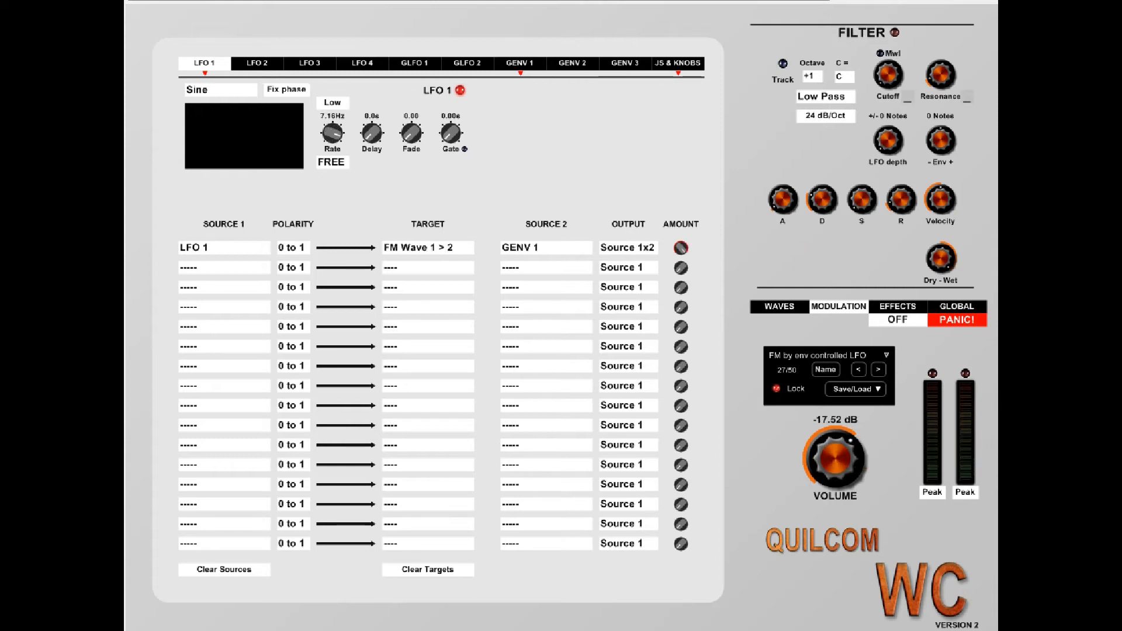
{"action": "left_click", "coordinate": [821, 354]}
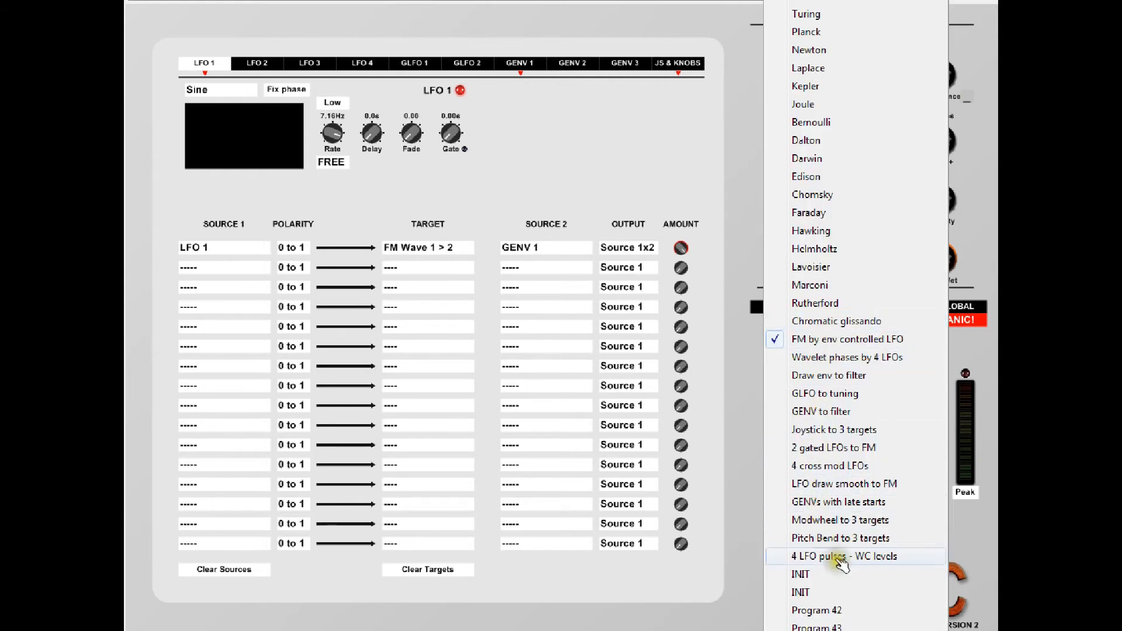
{"action": "left_click", "coordinate": [835, 339]}
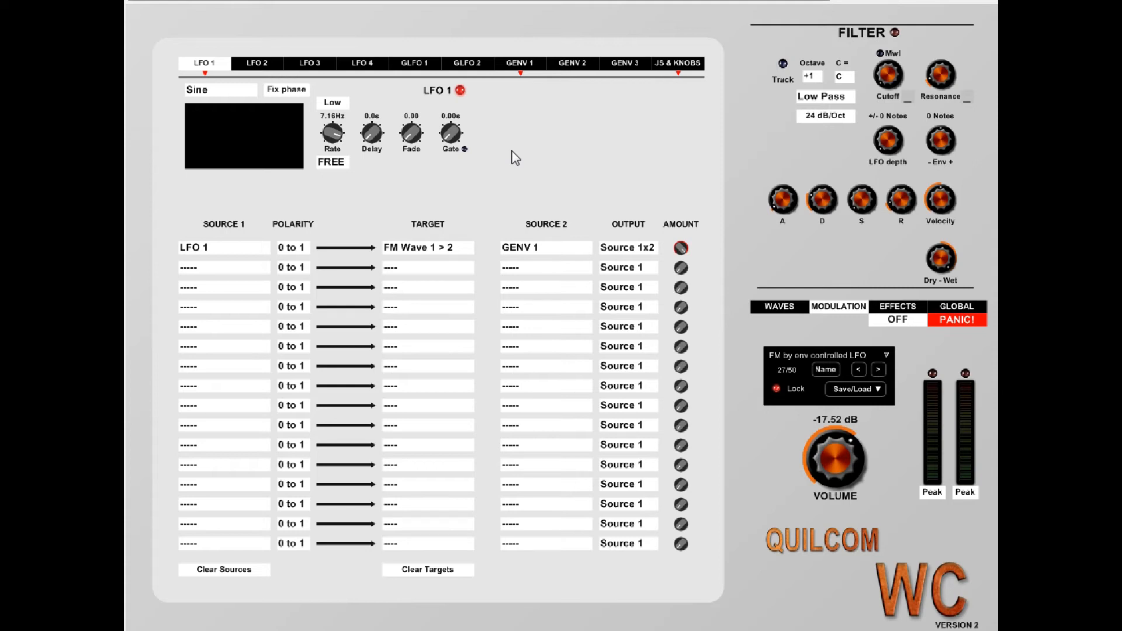
Inspect the FM preset's wave settings, its modulation matrix routing and the GENV 1 envelope
{"action": "left_click", "coordinate": [756, 306]}
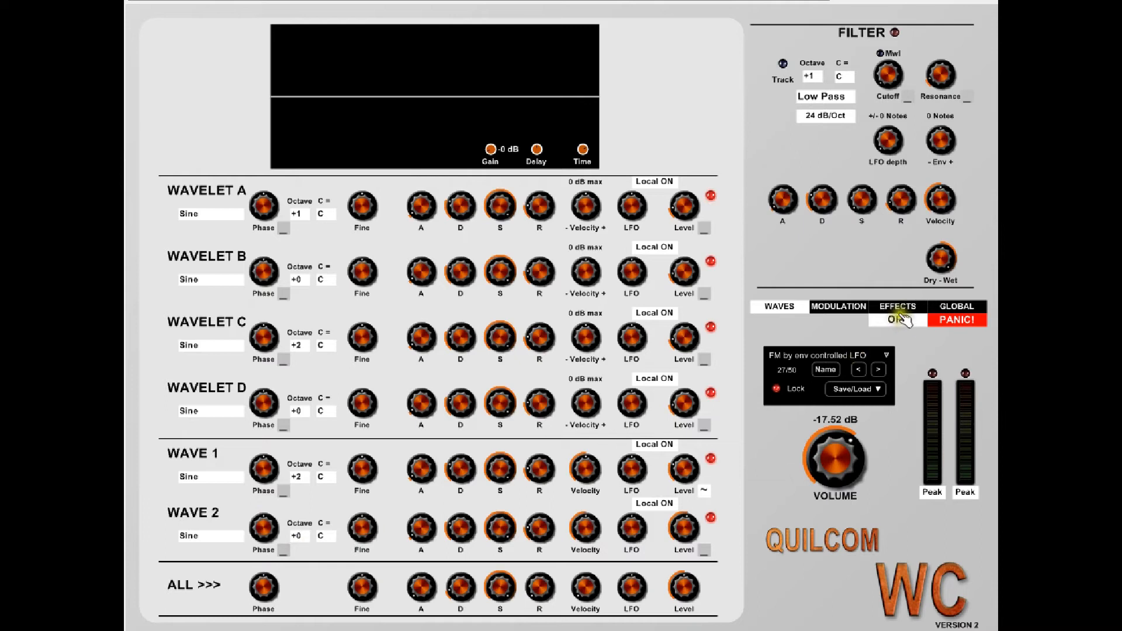
{"action": "left_click", "coordinate": [845, 306]}
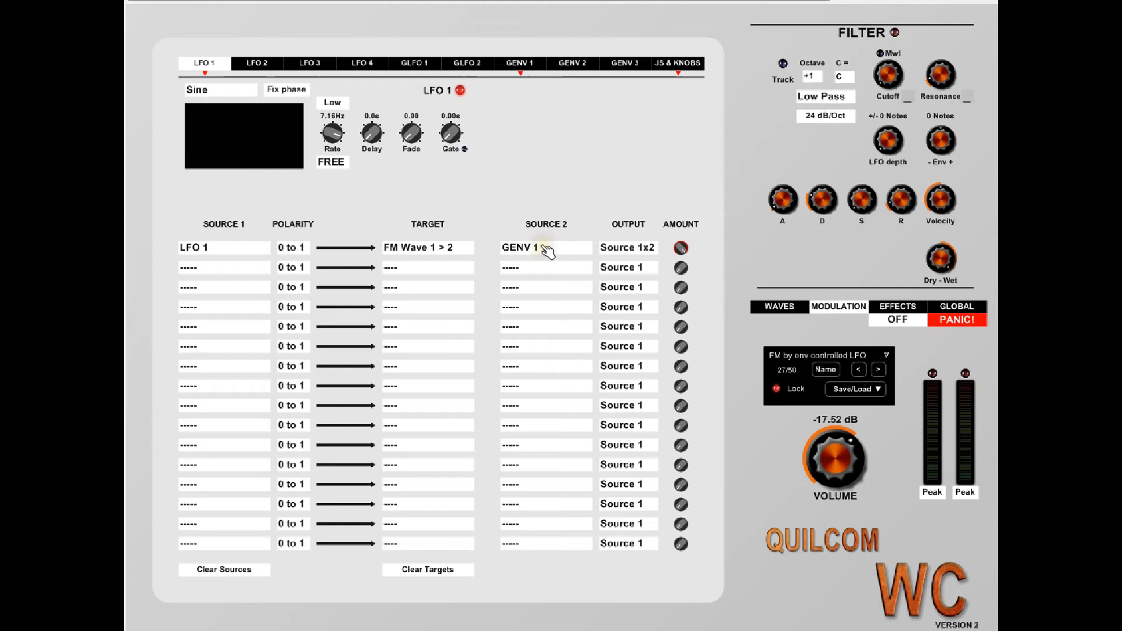
{"action": "left_click", "coordinate": [521, 63]}
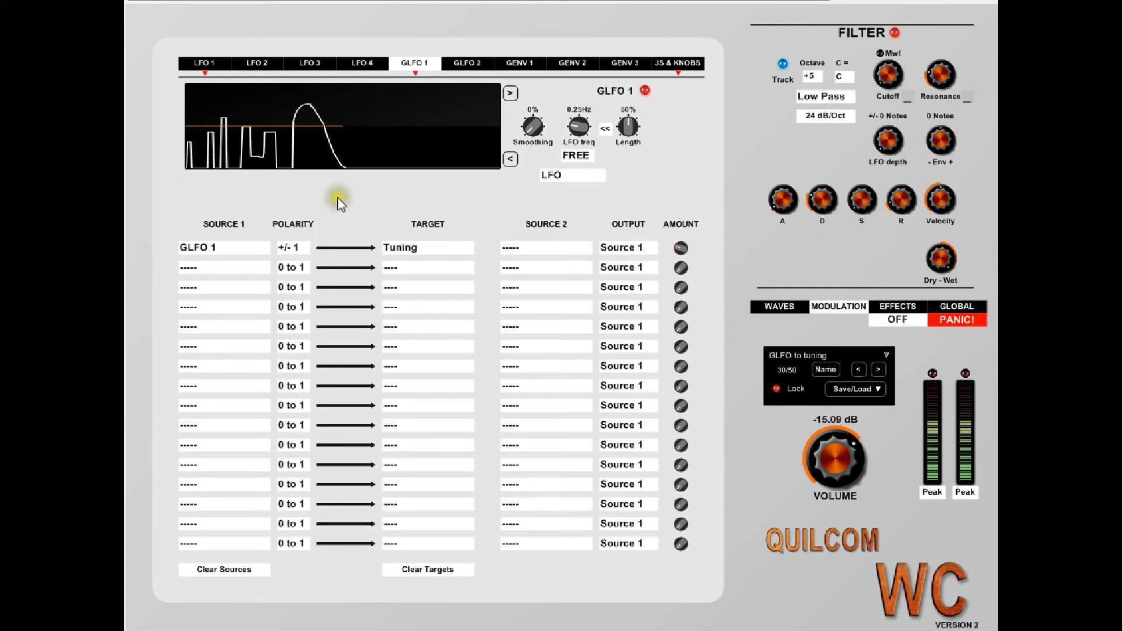
Set GLFO 1's length to 39% in the GLFO to tuning preset, and advance to the following preset
{"action": "left_click_drag", "start_coordinate": [629, 128], "coordinate": [565, 0]}
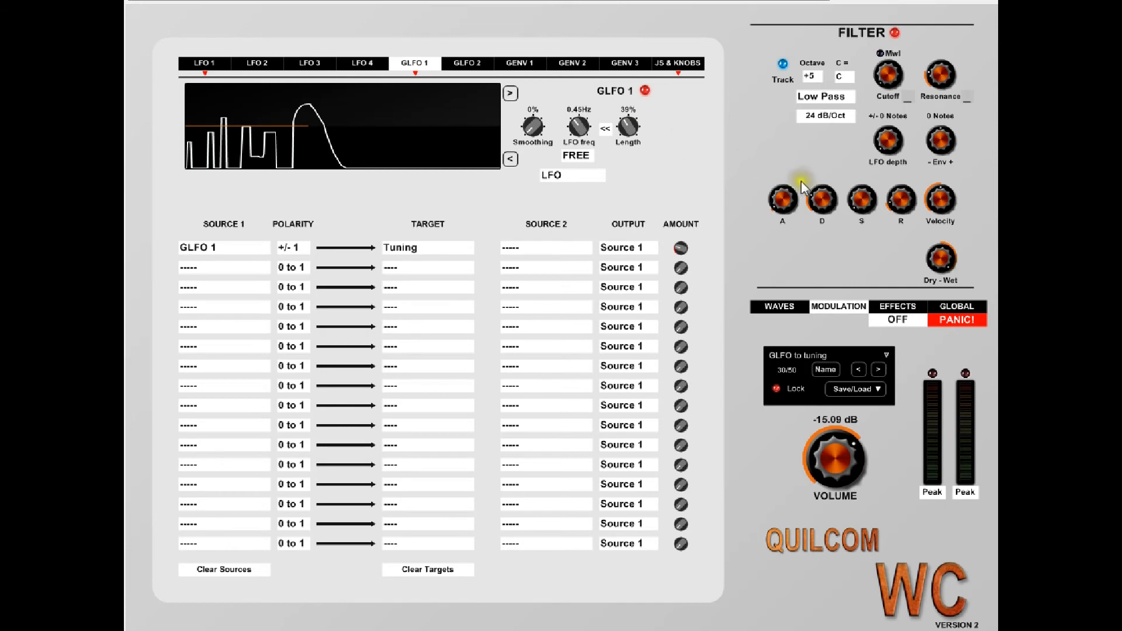
{"action": "left_click", "coordinate": [878, 370]}
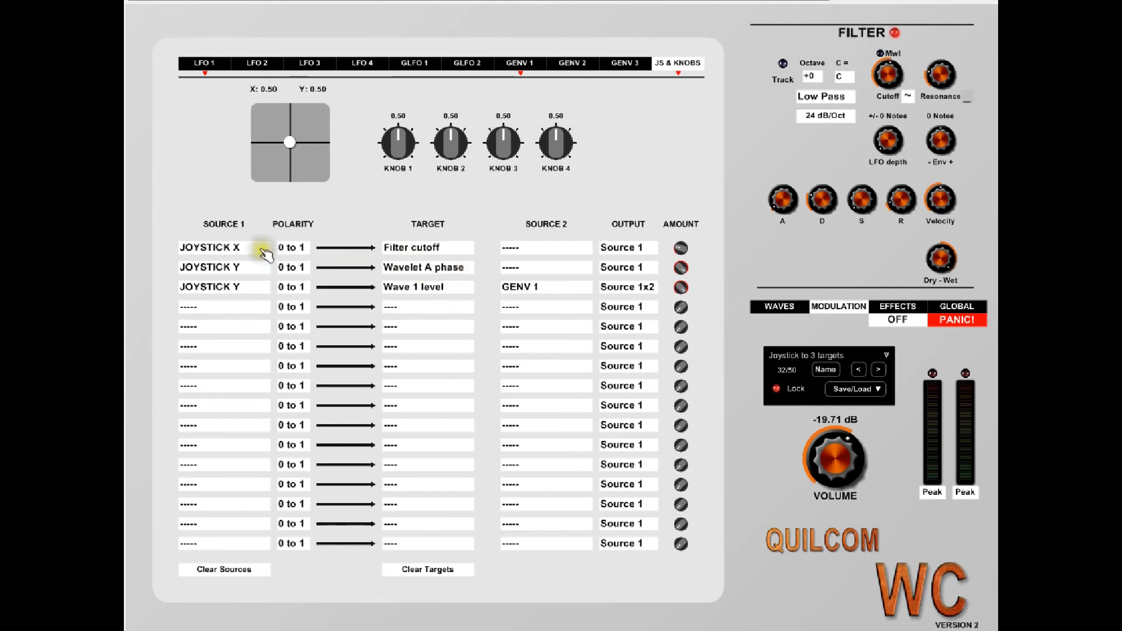
Check the third row's Joystick Y source and move the joystick handle around its centre
{"action": "left_click", "coordinate": [242, 287]}
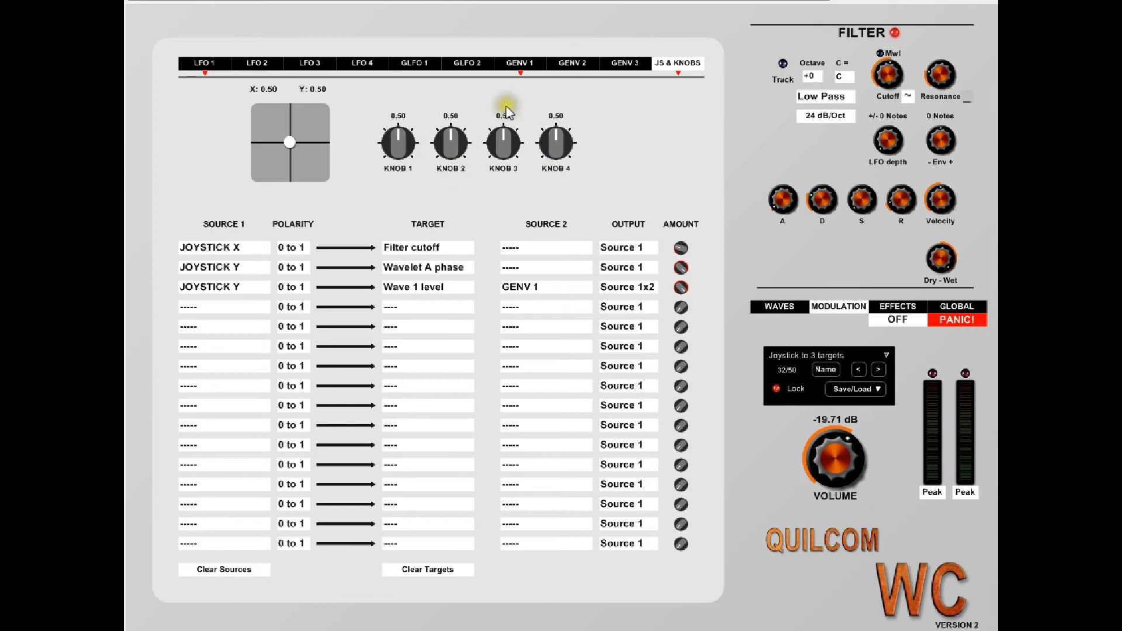
{"action": "mouse_move", "coordinate": [290, 156]}
{"action": "left_mouse_down"}
{"action": "mouse_move", "coordinate": [286, 117]}
{"action": "mouse_move", "coordinate": [289, 168]}
{"action": "mouse_move", "coordinate": [306, 155]}
{"action": "mouse_move", "coordinate": [308, 114]}
{"action": "mouse_move", "coordinate": [293, 124]}
{"action": "mouse_move", "coordinate": [296, 160]}
{"action": "mouse_move", "coordinate": [323, 146]}
{"action": "mouse_move", "coordinate": [314, 120]}
{"action": "mouse_move", "coordinate": [293, 143]}
{"action": "left_mouse_up"}
{"action": "mouse_move", "coordinate": [290, 142]}
{"action": "left_mouse_down"}
{"action": "mouse_move", "coordinate": [278, 123]}
{"action": "mouse_move", "coordinate": [264, 133]}
{"action": "mouse_move", "coordinate": [262, 158]}
{"action": "mouse_move", "coordinate": [290, 167]}
{"action": "mouse_move", "coordinate": [306, 149]}
{"action": "mouse_move", "coordinate": [307, 111]}
{"action": "mouse_move", "coordinate": [290, 165]}
{"action": "mouse_move", "coordinate": [318, 119]}
{"action": "mouse_move", "coordinate": [288, 151]}
{"action": "mouse_move", "coordinate": [290, 142]}
{"action": "left_mouse_up"}
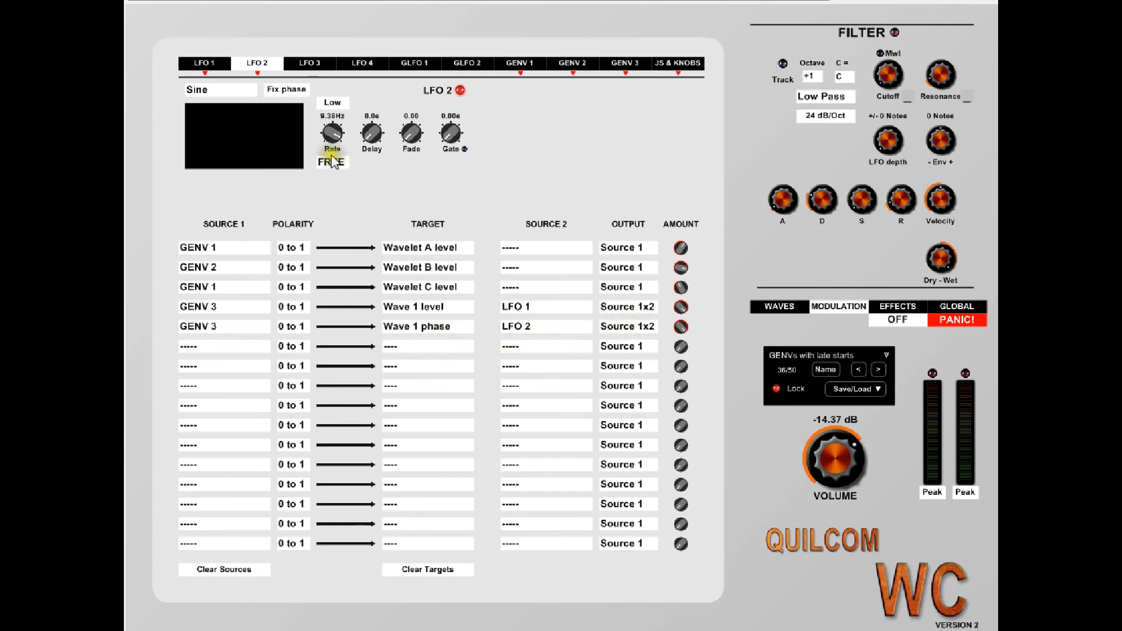
Examine the GENV 1 envelope's breakpoints in the GENVs with late starts preset
{"action": "left_click", "coordinate": [526, 63]}
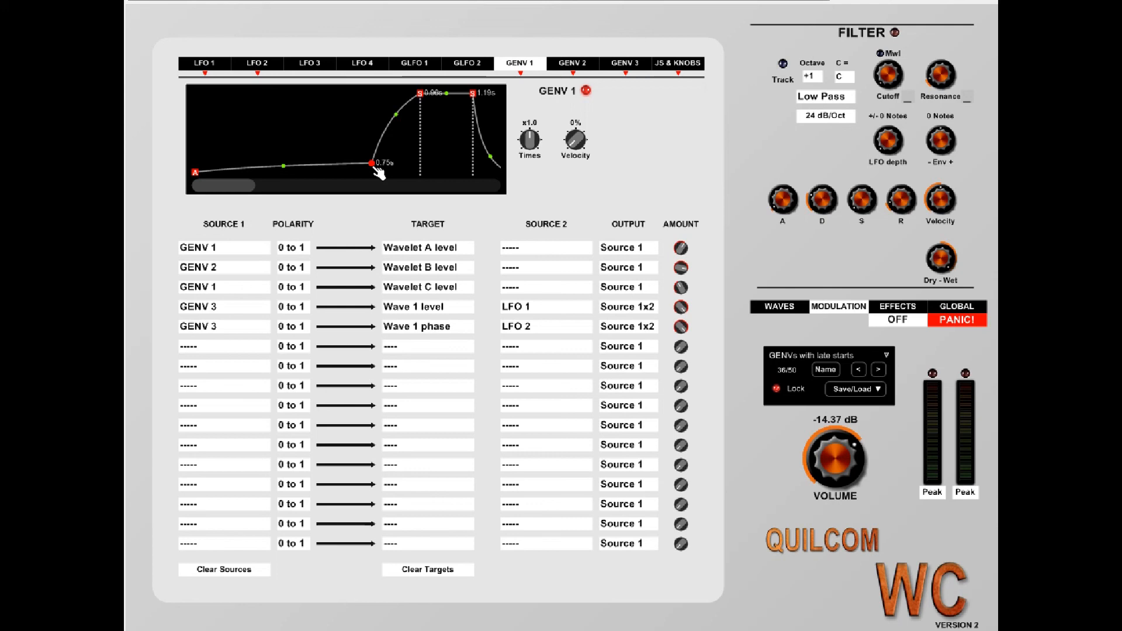
{"action": "left_click", "coordinate": [443, 177]}
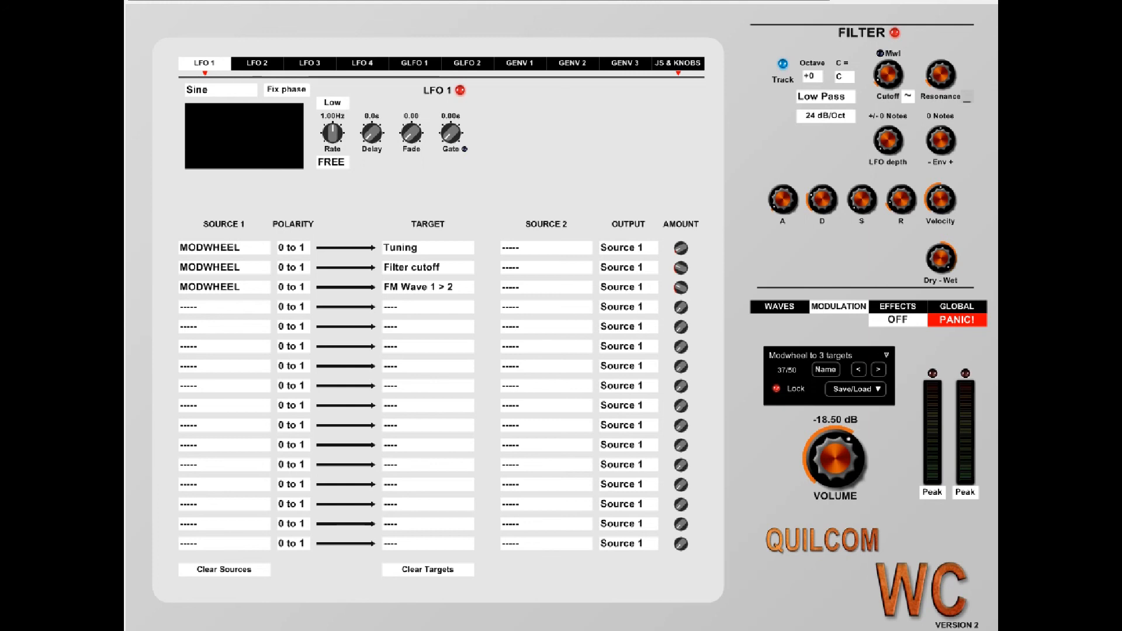
Advance past the Modwheel to 3 targets preset and compare the drawn LFO 1 to 4 waveforms in 4 LFO pulses - WC levels
{"action": "left_click", "coordinate": [878, 369]}
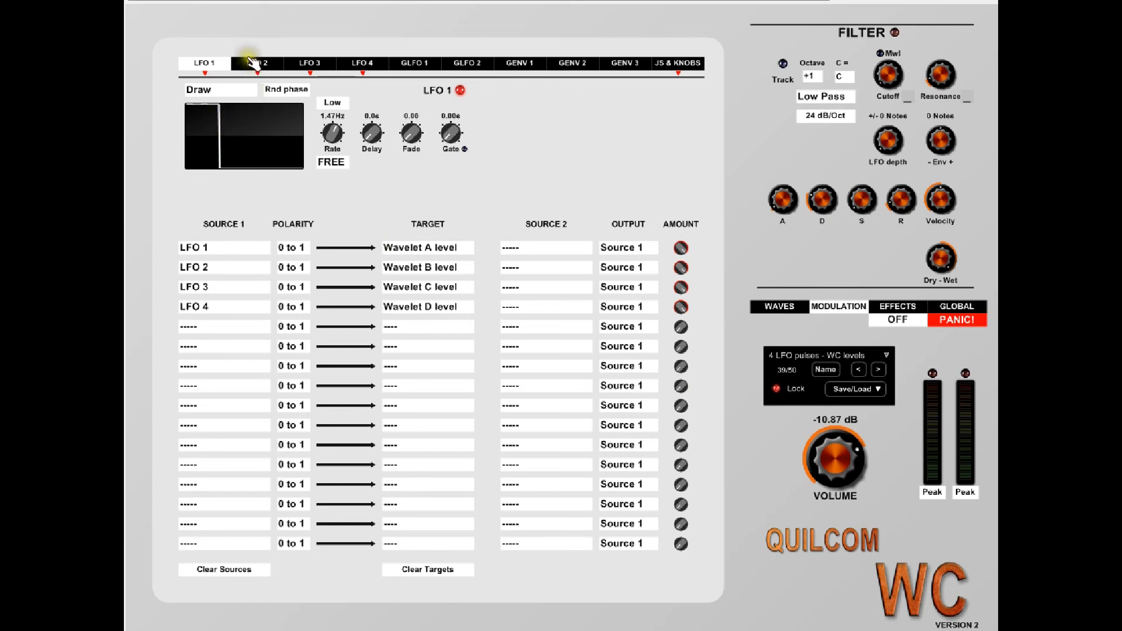
{"action": "left_click", "coordinate": [254, 63]}
{"action": "left_click", "coordinate": [316, 63]}
{"action": "left_click", "coordinate": [362, 63]}
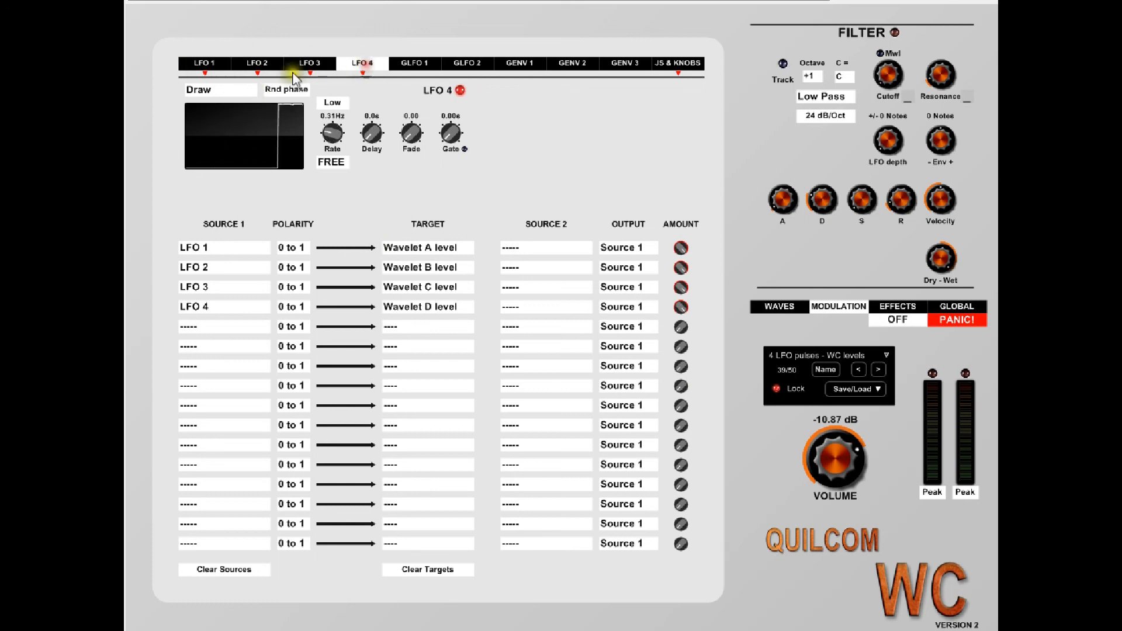
{"action": "left_click", "coordinate": [211, 63]}
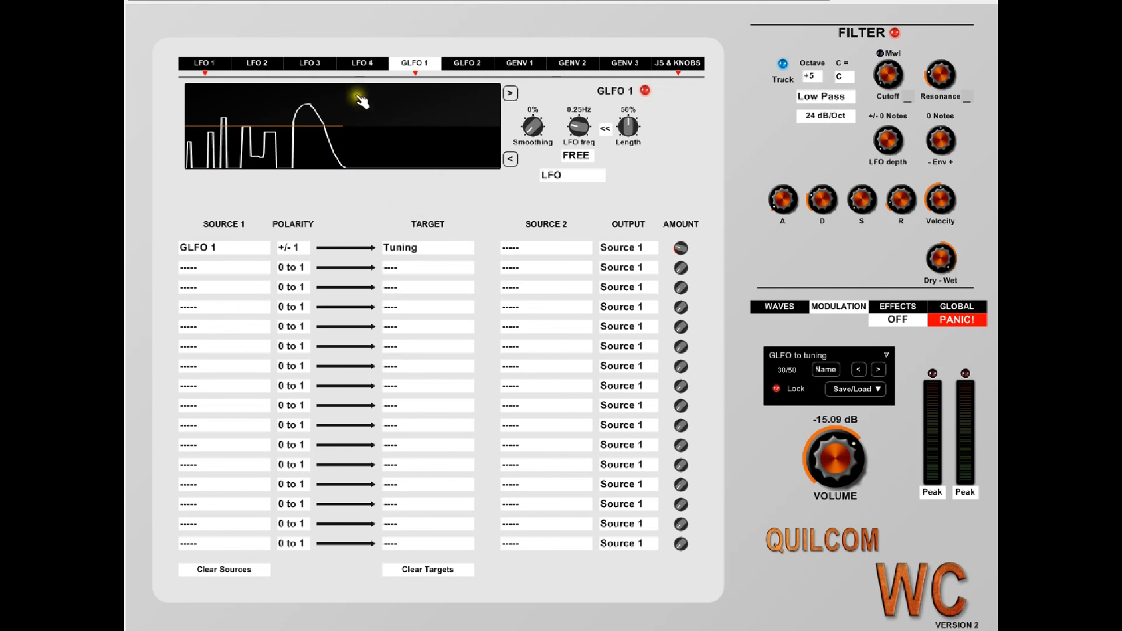
Examine the GENV 1, GENV 3, LFO 3 and LFO 1 settings in the GLFO to tuning preset
{"action": "left_click", "coordinate": [513, 62]}
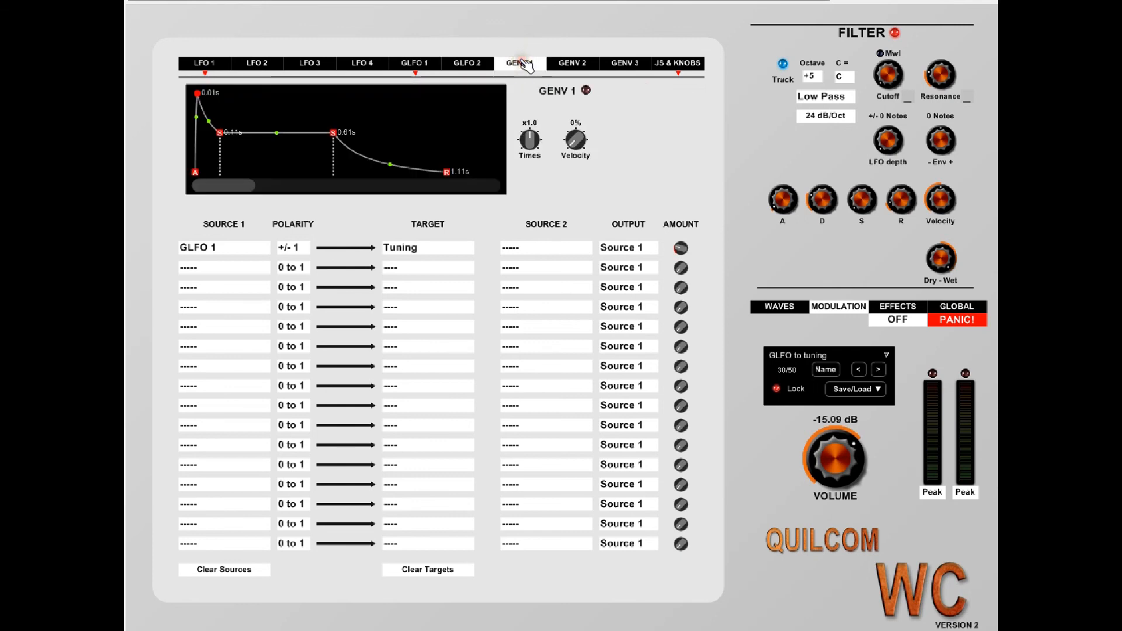
{"action": "left_click", "coordinate": [625, 63]}
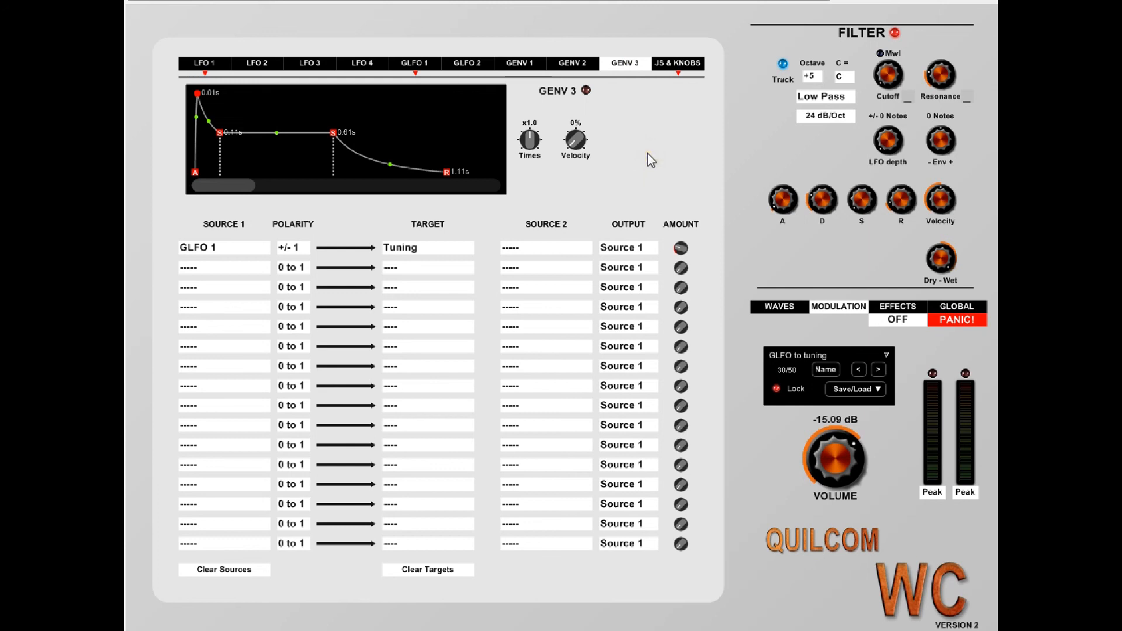
{"action": "left_click", "coordinate": [309, 63]}
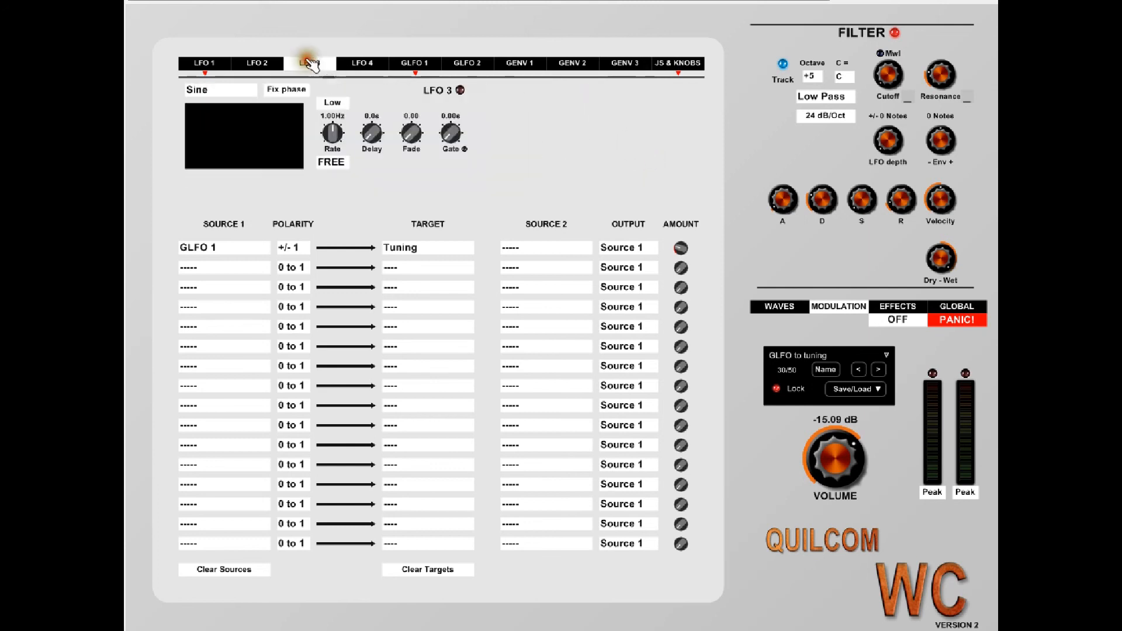
{"action": "left_click", "coordinate": [204, 63]}
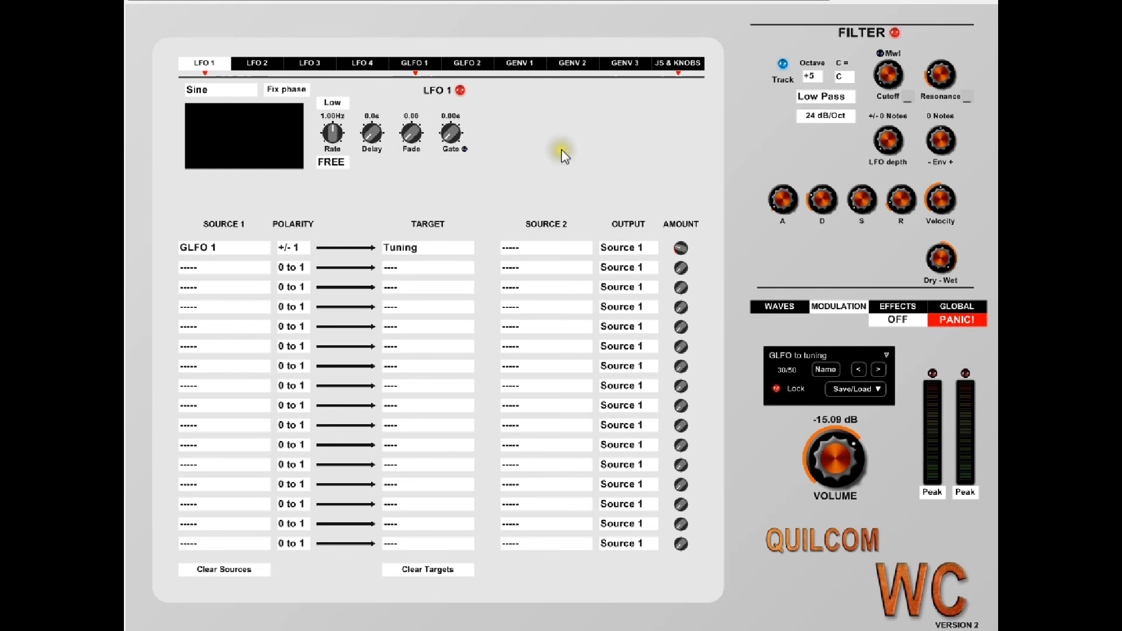